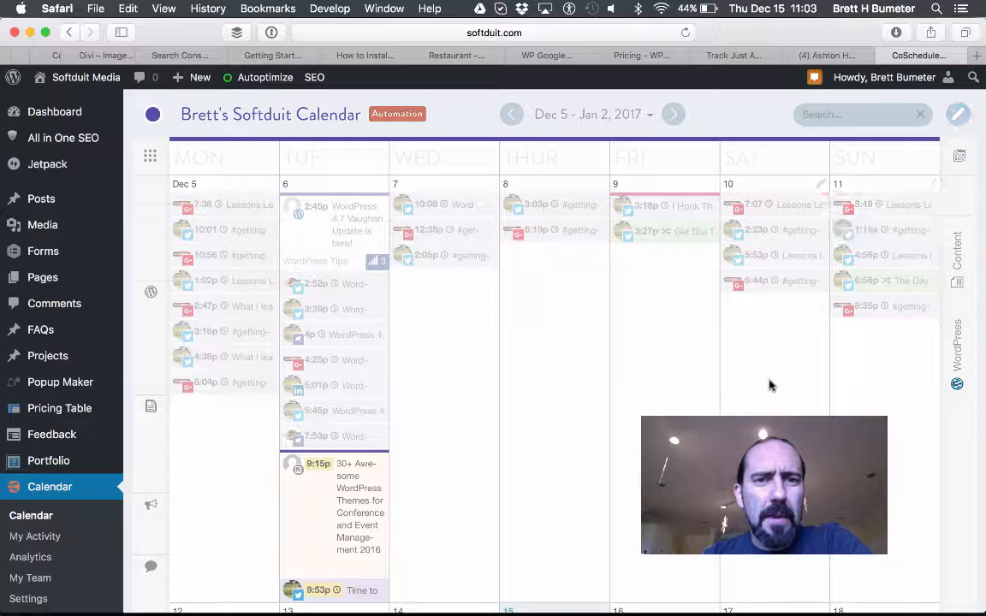
Step: Look through the scheduled posts and social messages on the December 5 to January 2 calendar
scroll(768, 385, "down", 3)
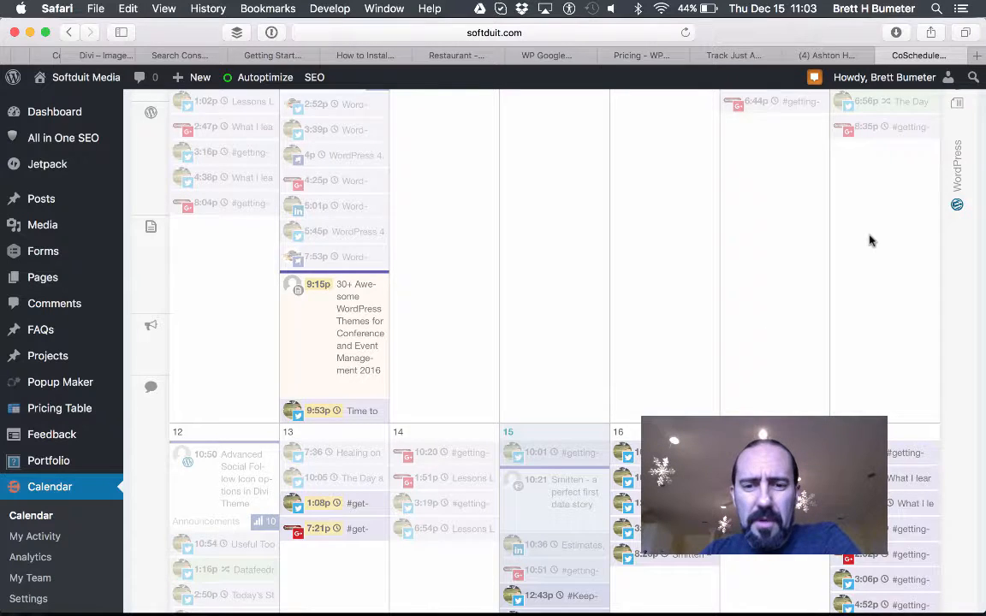
scroll(870, 240, "down", 5)
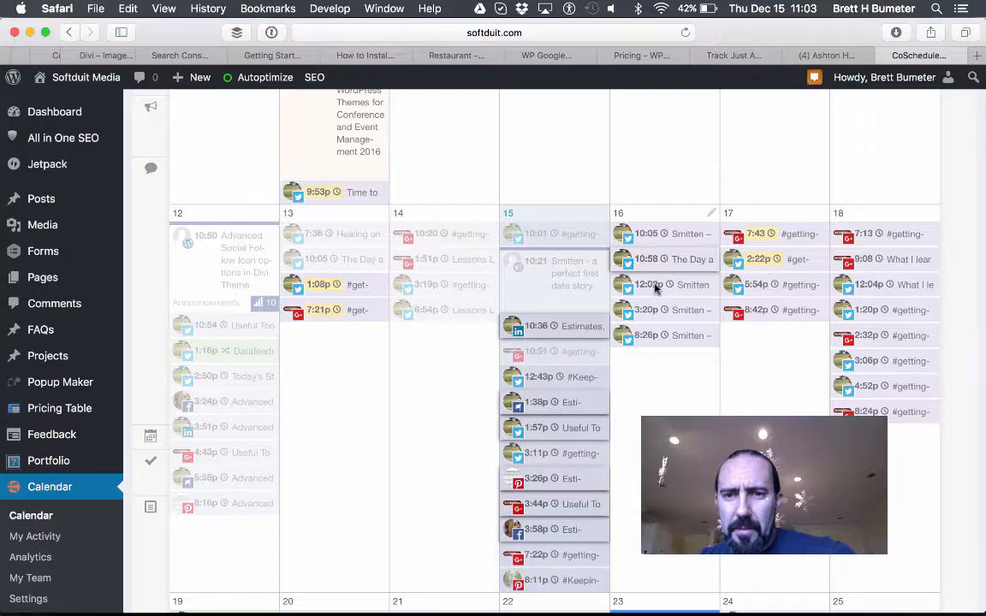
scroll(701, 369, "down", 1)
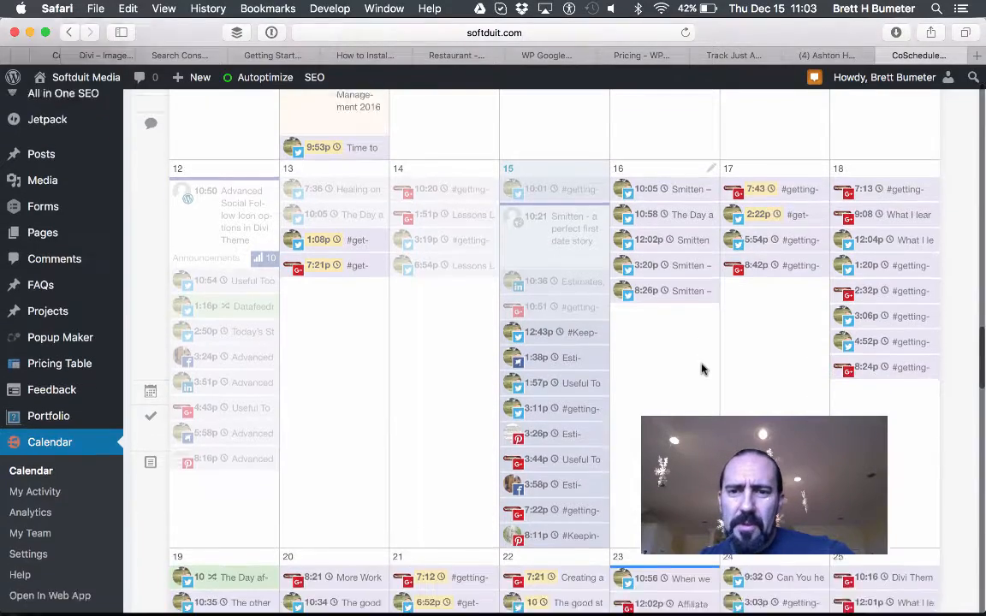
scroll(701, 369, "down", 2)
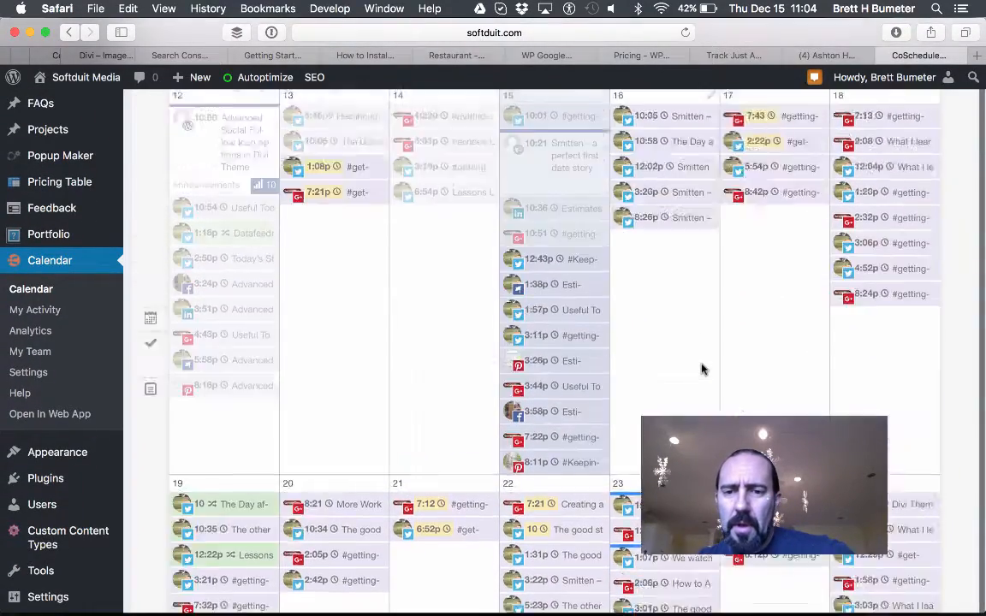
scroll(702, 369, "up", 6)
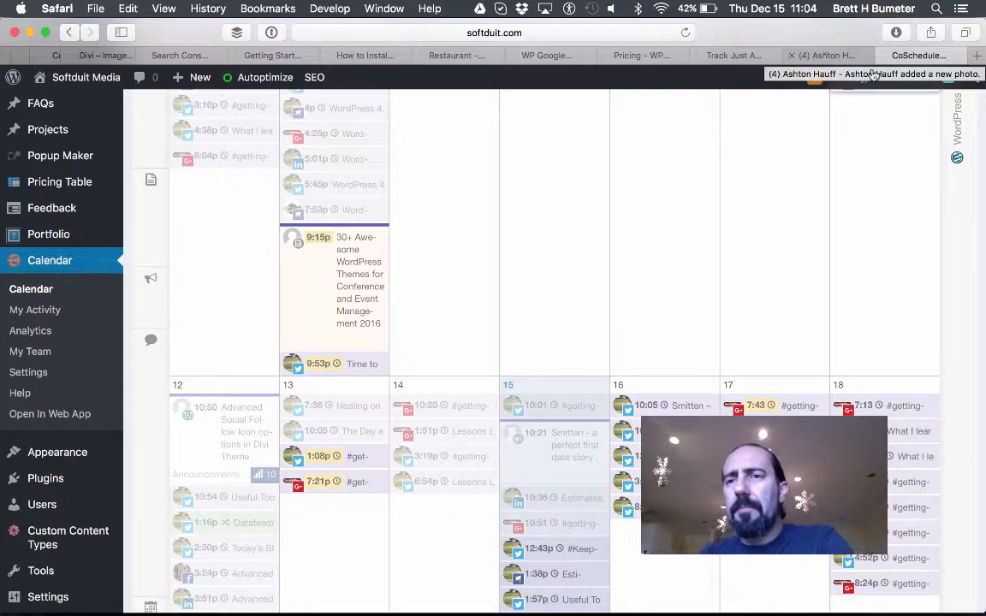
scroll(960, 230, "up", 5)
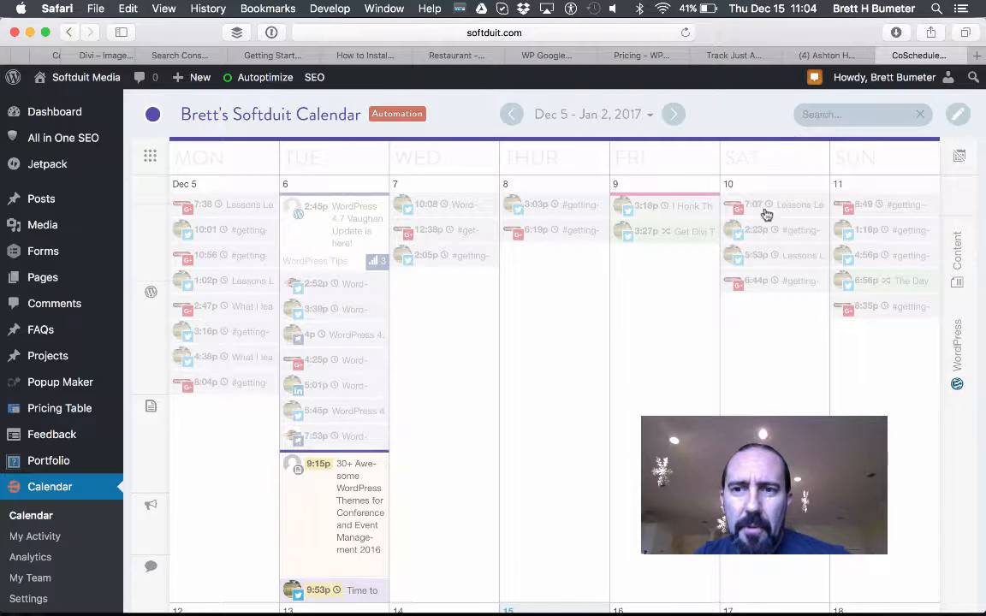
Step: Start a new social campaign titled "This is a test of the Coschedule Social Campaign tool"
left_click(958, 117)
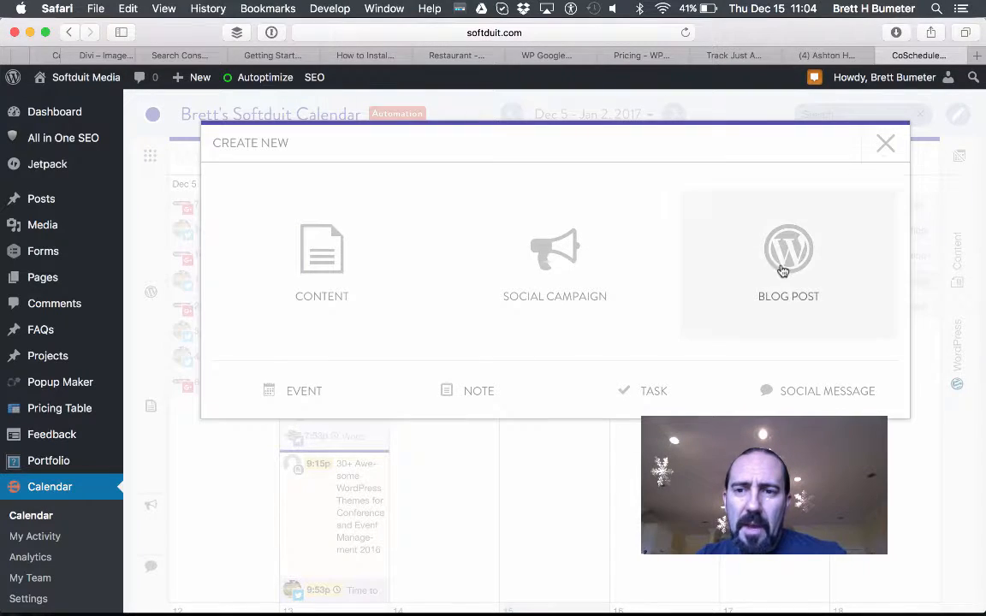
left_click(552, 265)
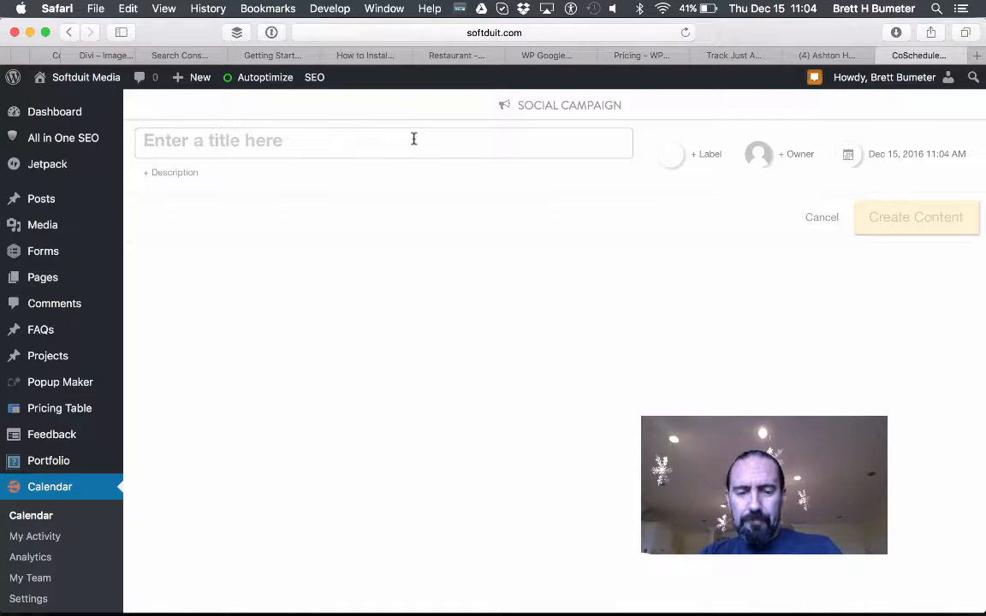
type("This will")
key("super+a")
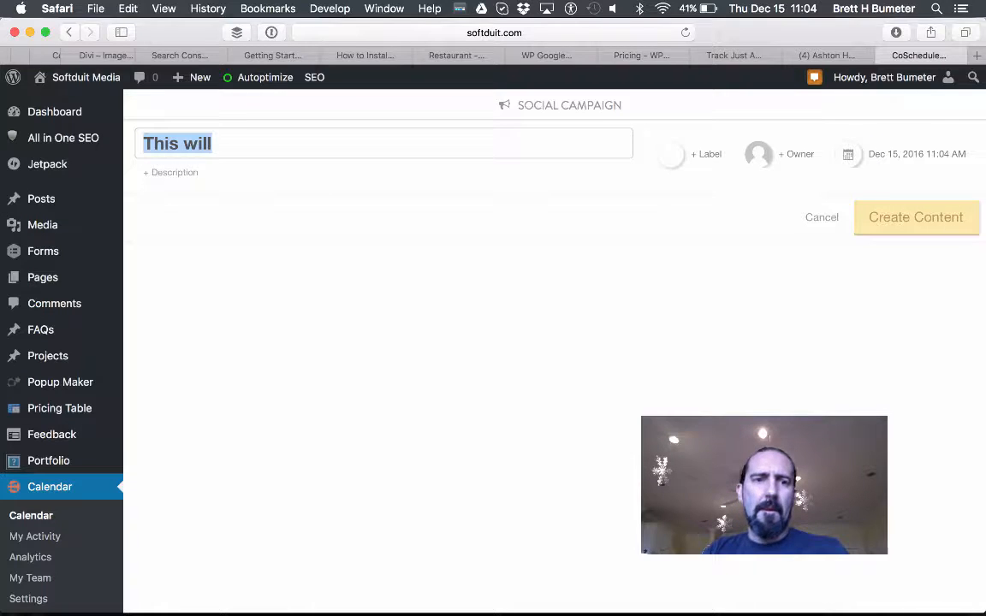
type("This is a test ")
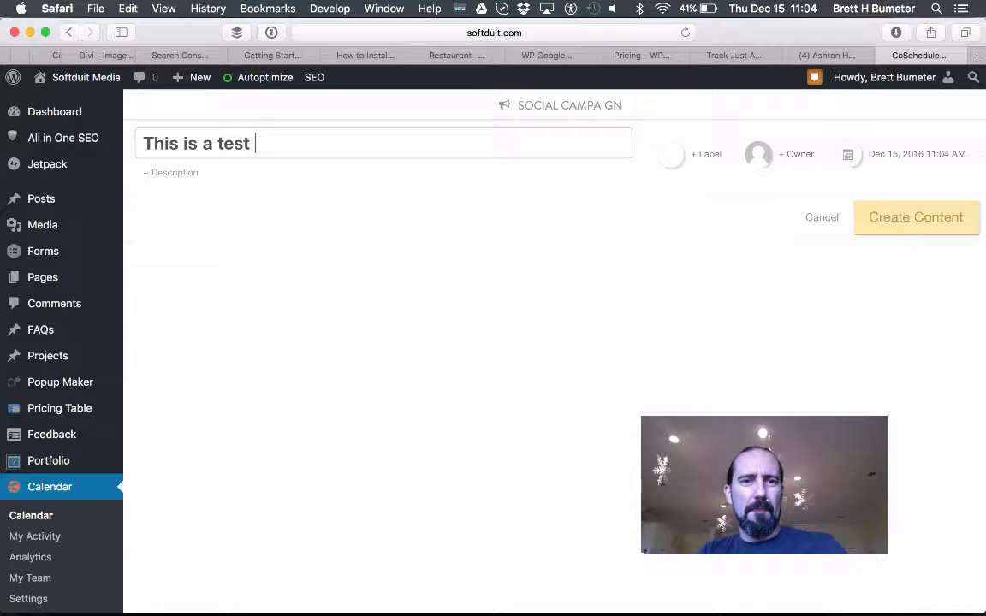
type("of the Cosc")
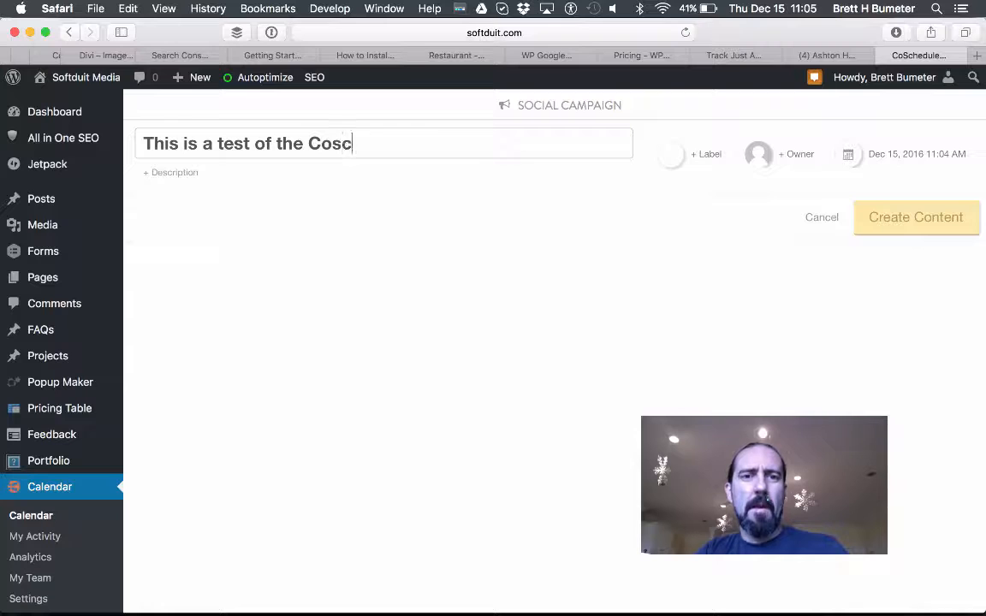
type("hedule Social Ca")
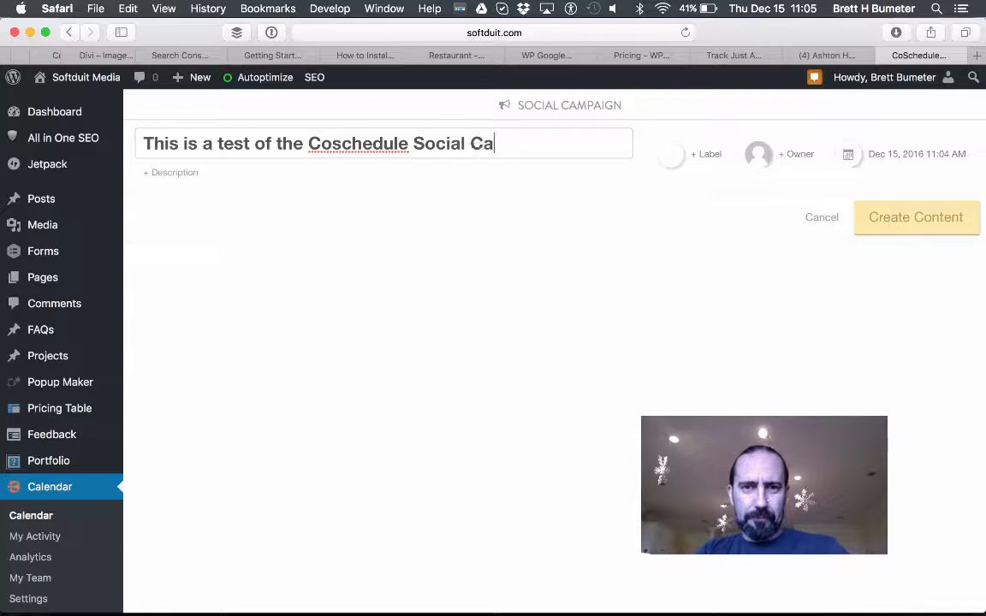
type("mpaign tool")
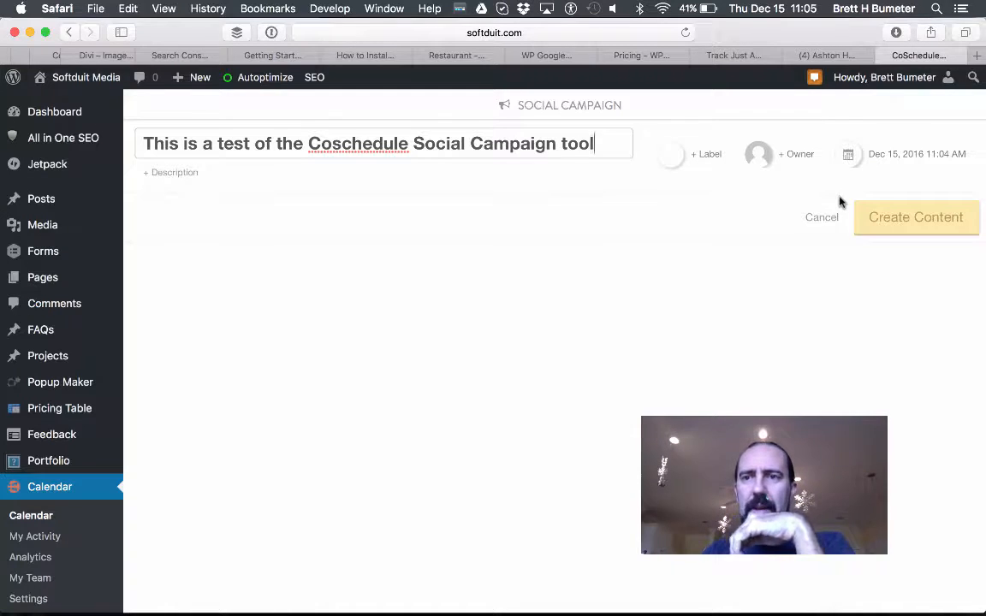
left_click(819, 11)
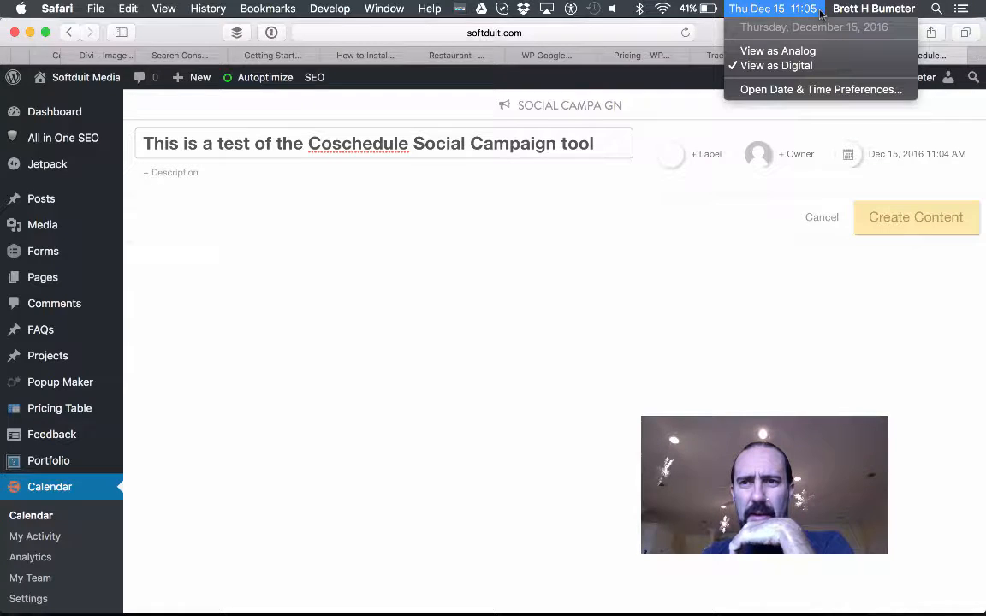
left_click(819, 10)
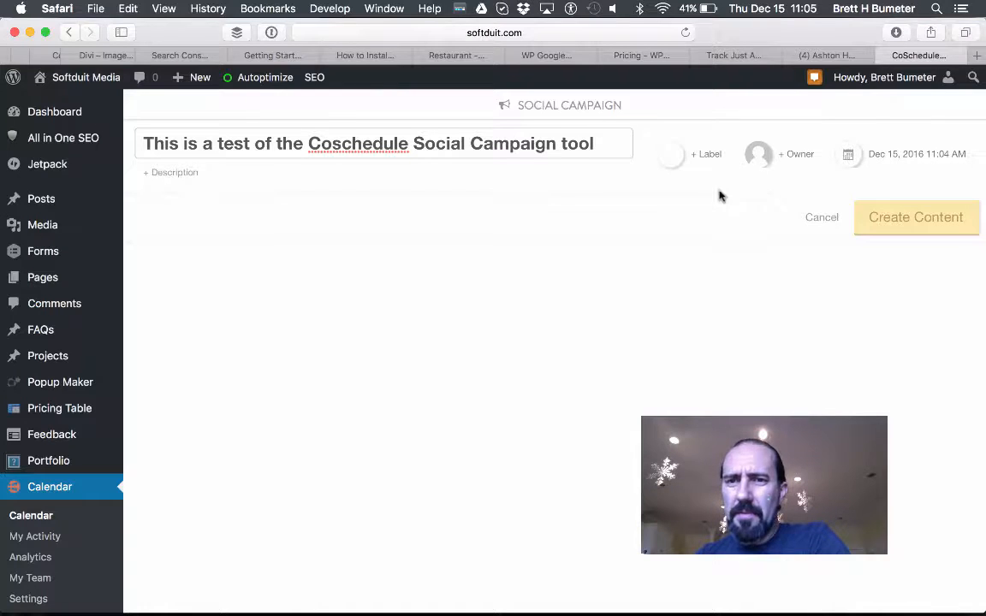
Step: Add the description "this is a where a description would go" and create the campaign content
left_click(172, 174)
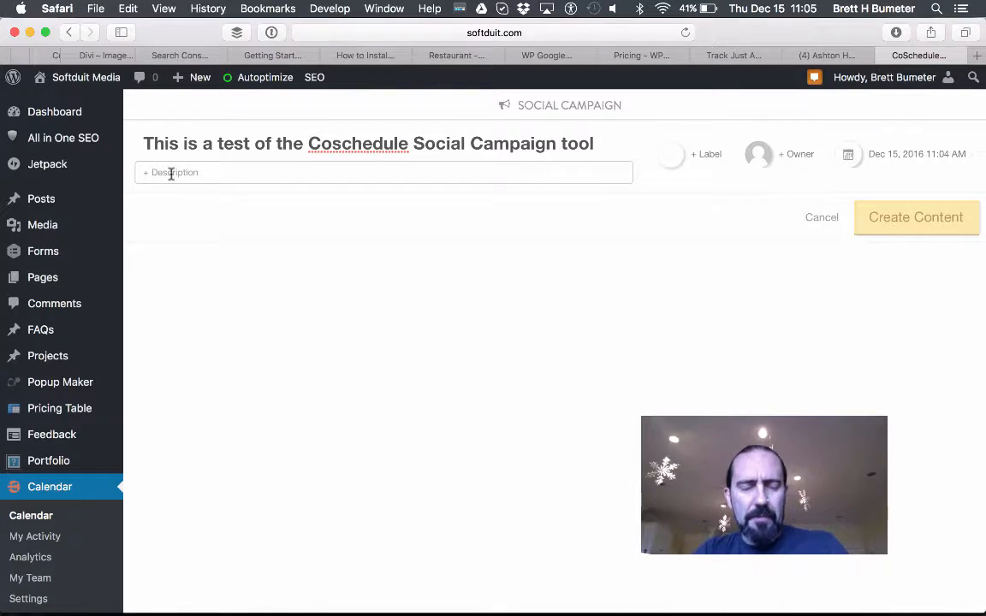
type("this is a ")
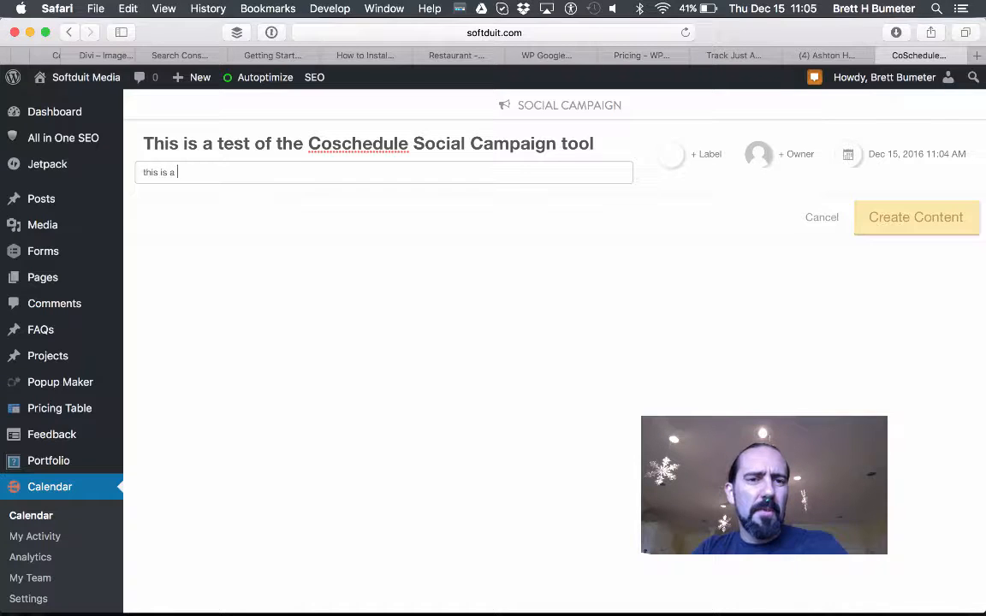
type("where a descri")
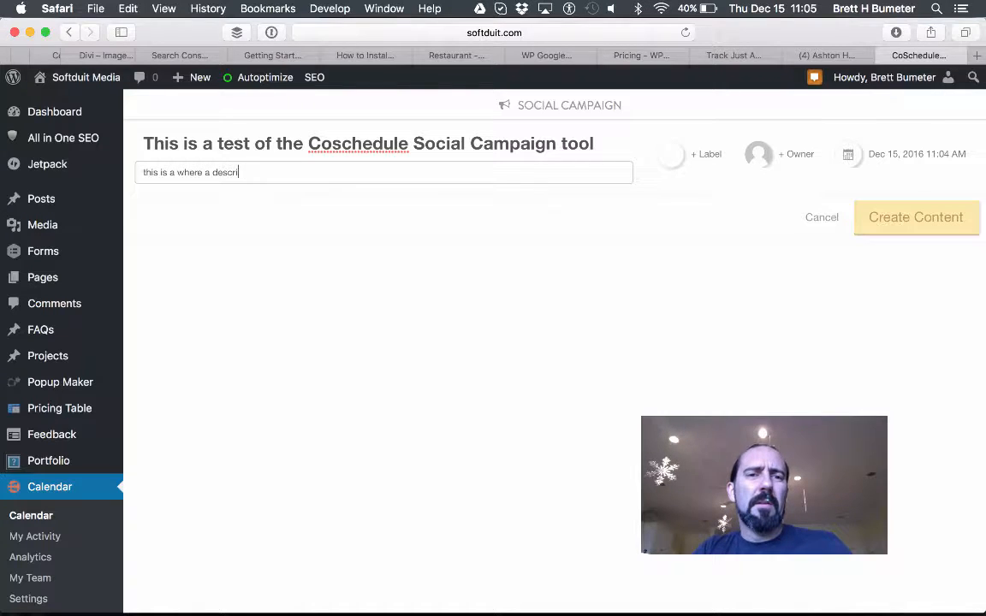
type("ption would go")
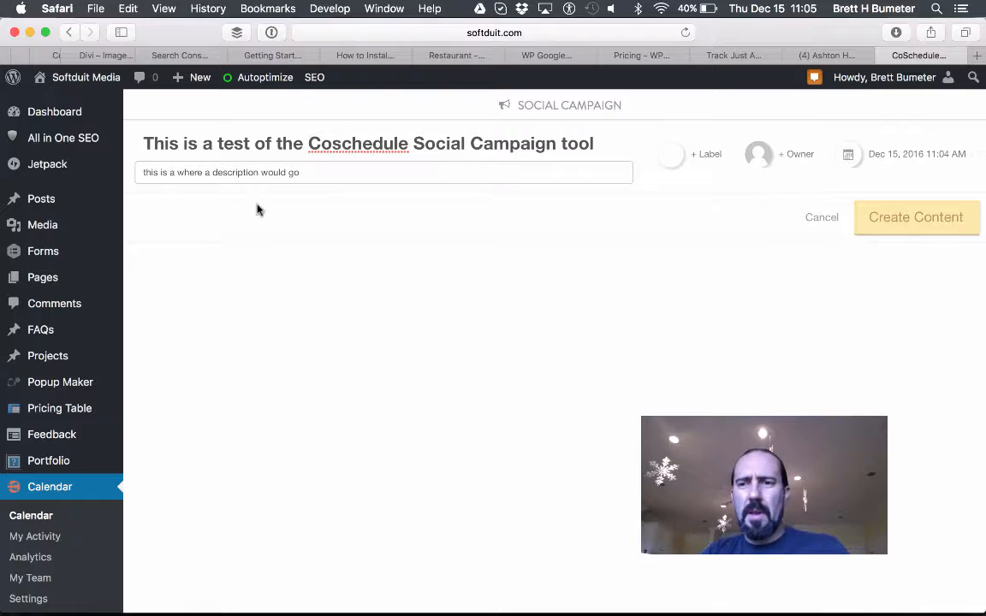
left_click(891, 224)
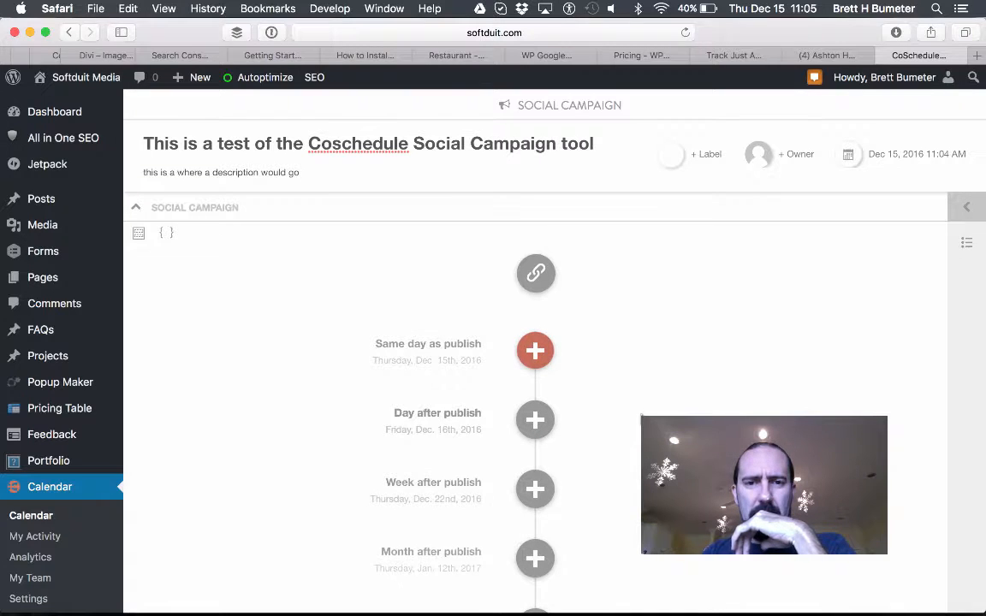
Step: Change the social campaign's status to Published and save it
scroll(642, 417, "down", 10)
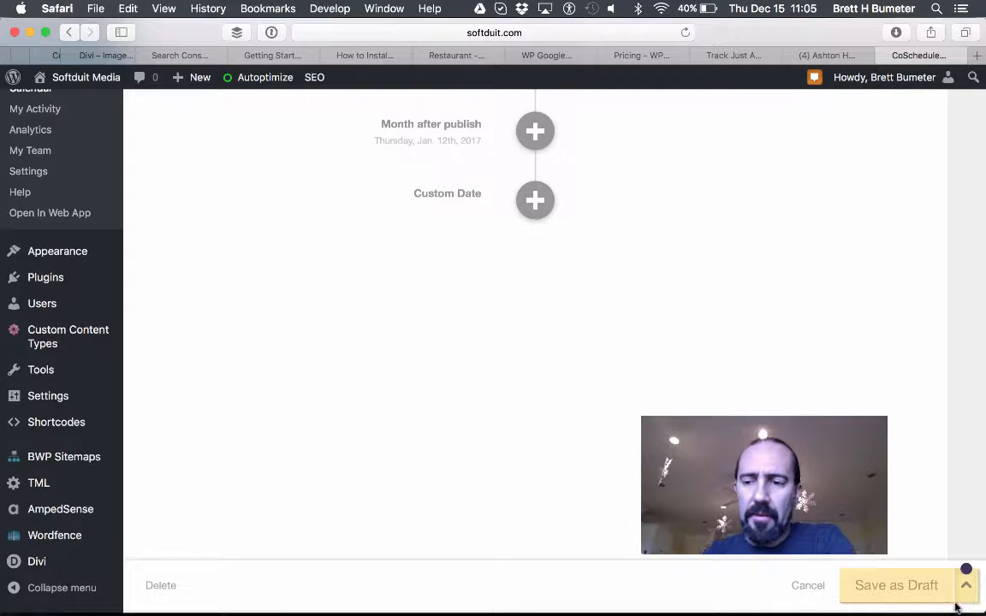
left_click(968, 589)
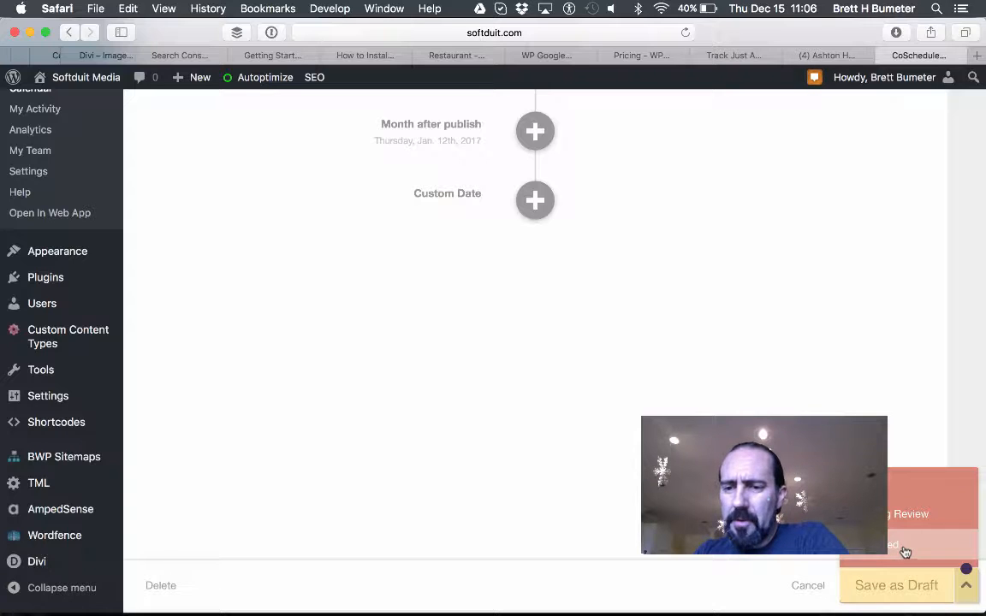
left_click(905, 554)
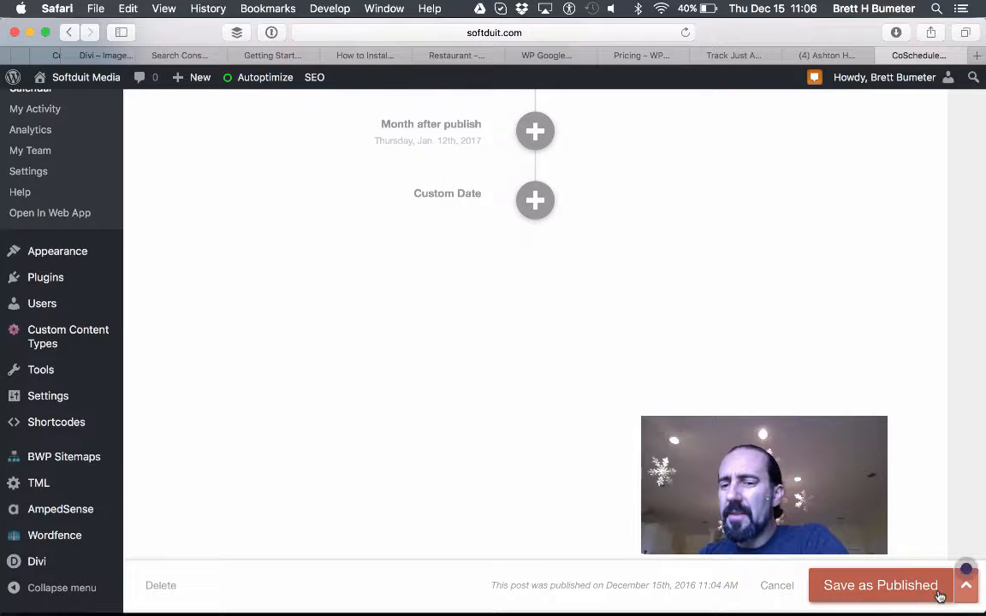
left_click(897, 593)
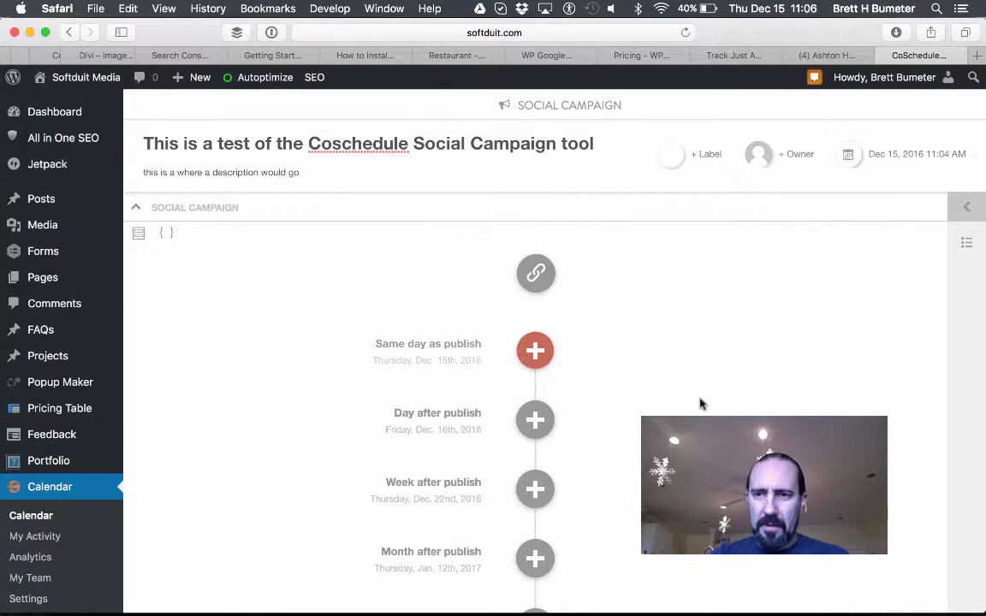
scroll(700, 404, "down", 10)
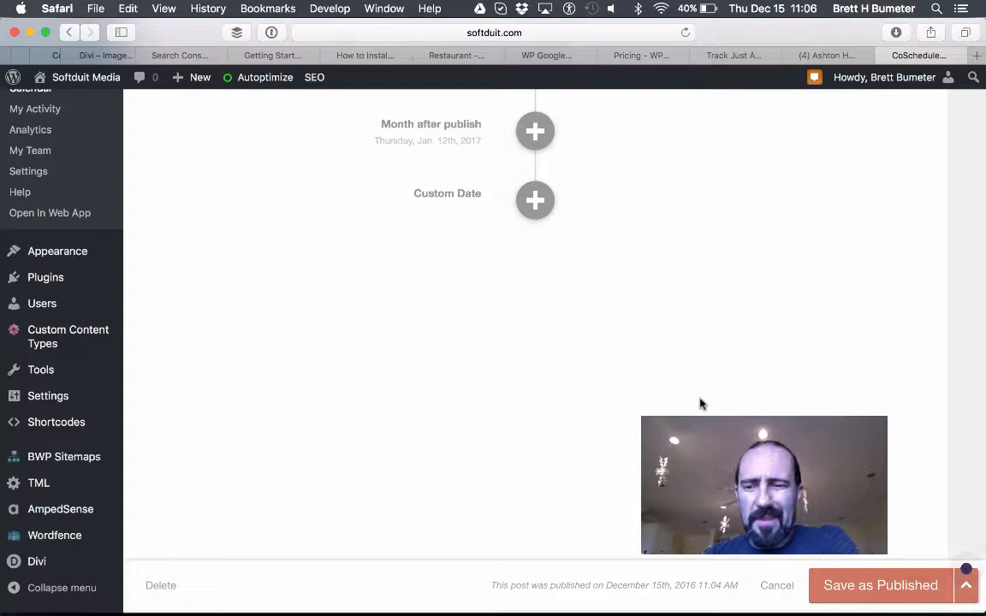
scroll(700, 404, "up", 10)
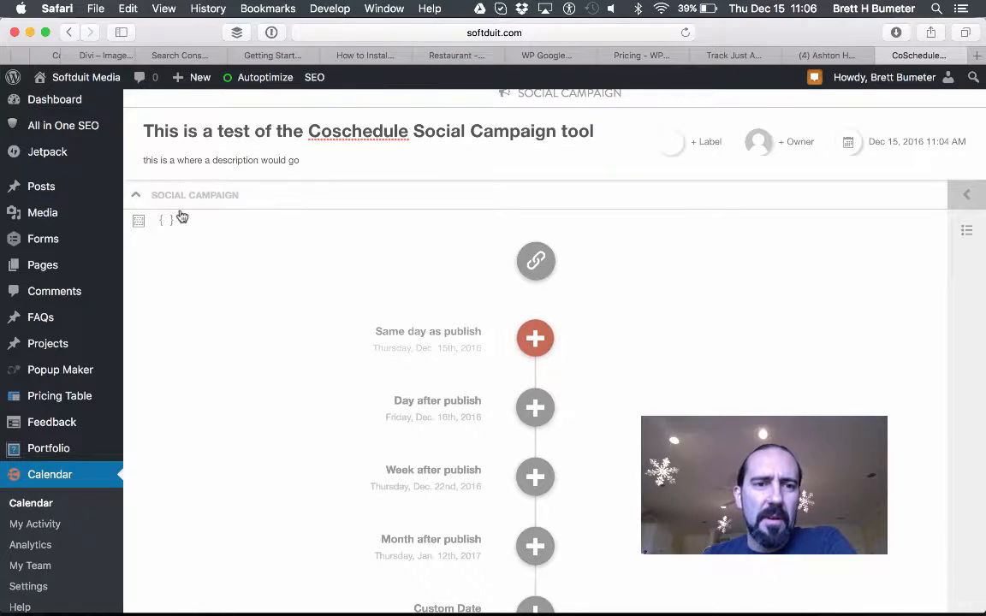
left_click(531, 266)
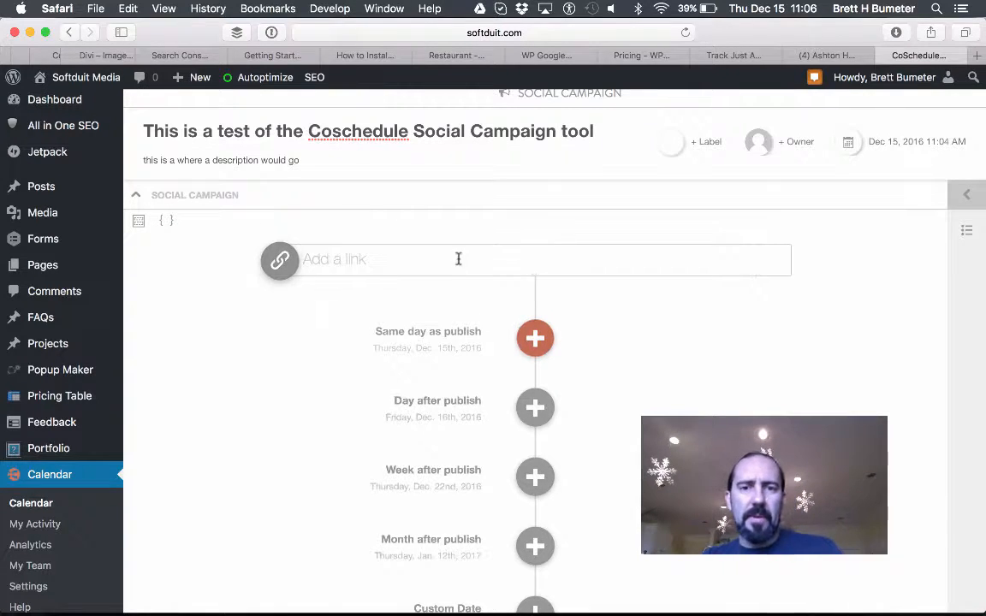
type("http://")
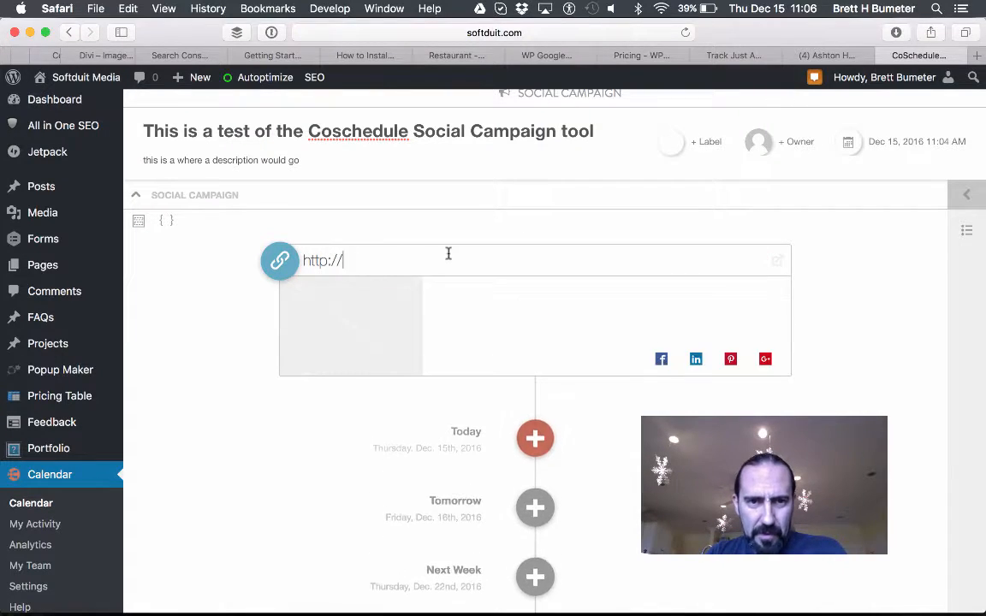
type("seek")
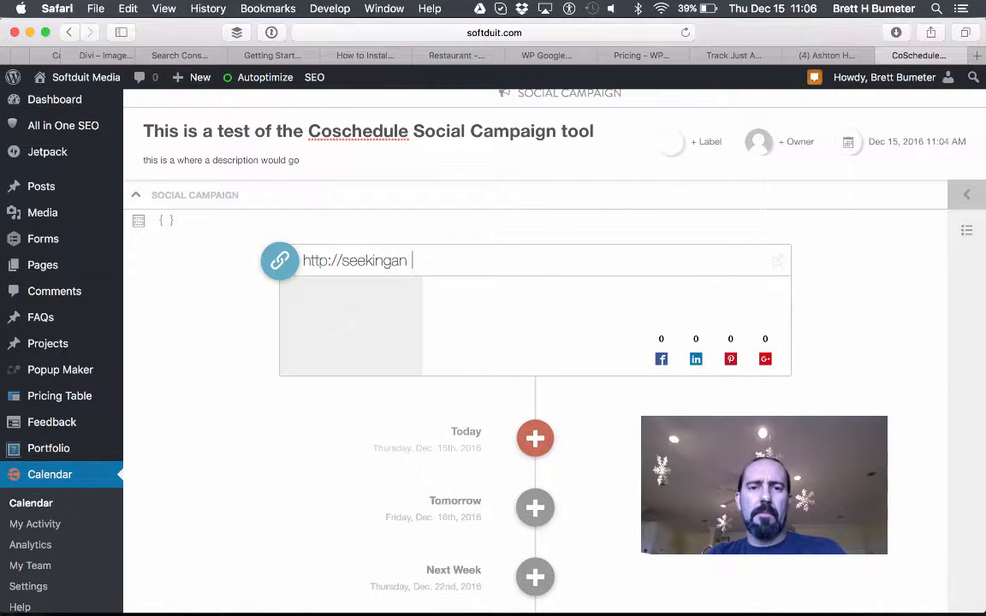
type("inganofficefortheendoftheworld.wordpres")
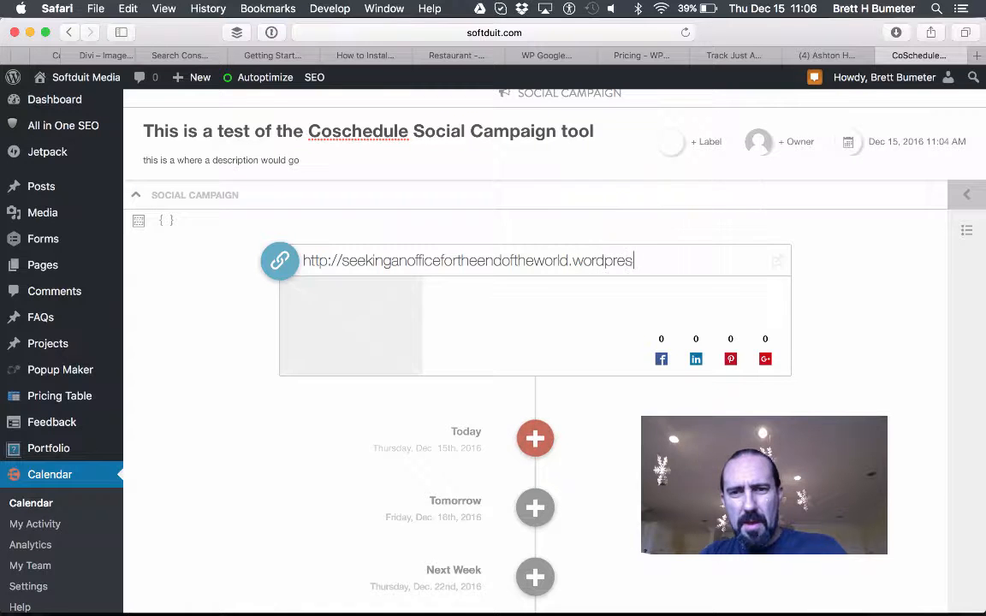
type(".com")
key("Return")
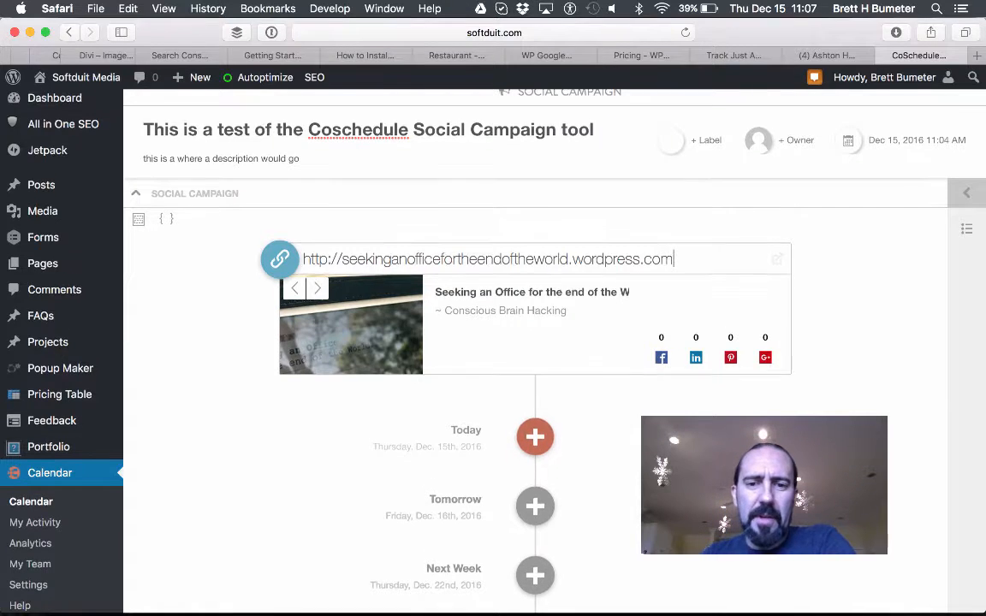
Step: Show the saved social templates available for the campaign
scroll(535, 342, "down", 3)
scroll(535, 342, "up", 2)
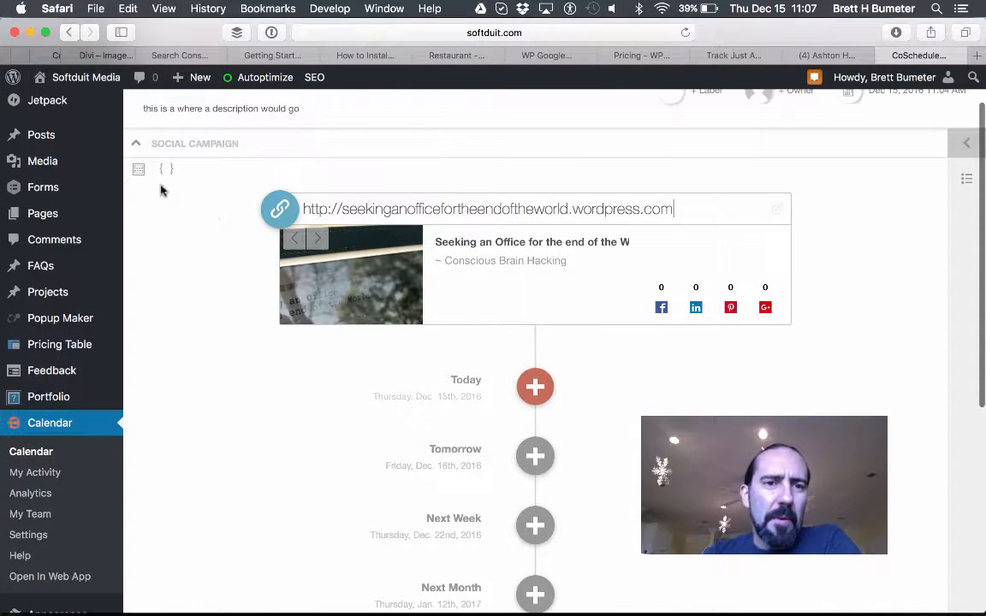
left_click(139, 170)
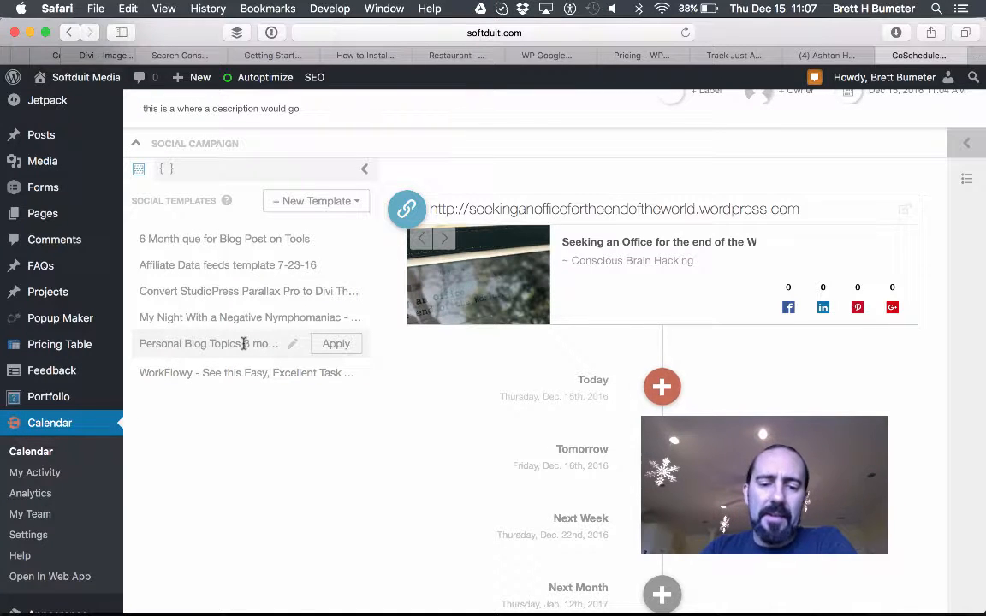
Step: Start a social message for today in the campaign timeline and select the personal Twitter profile for it
left_click(663, 387)
left_click(585, 460)
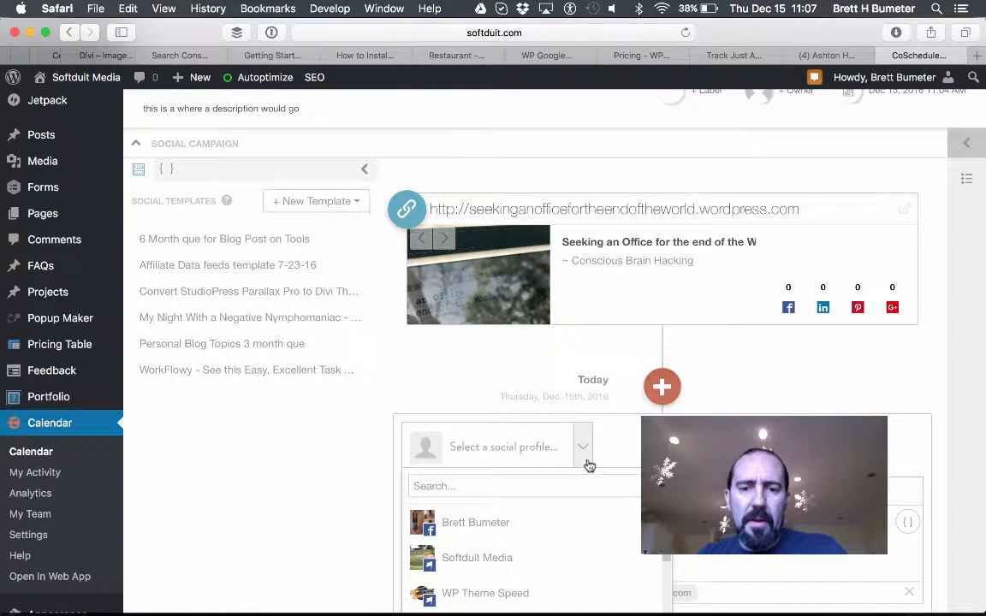
left_click(582, 436)
left_click(574, 451)
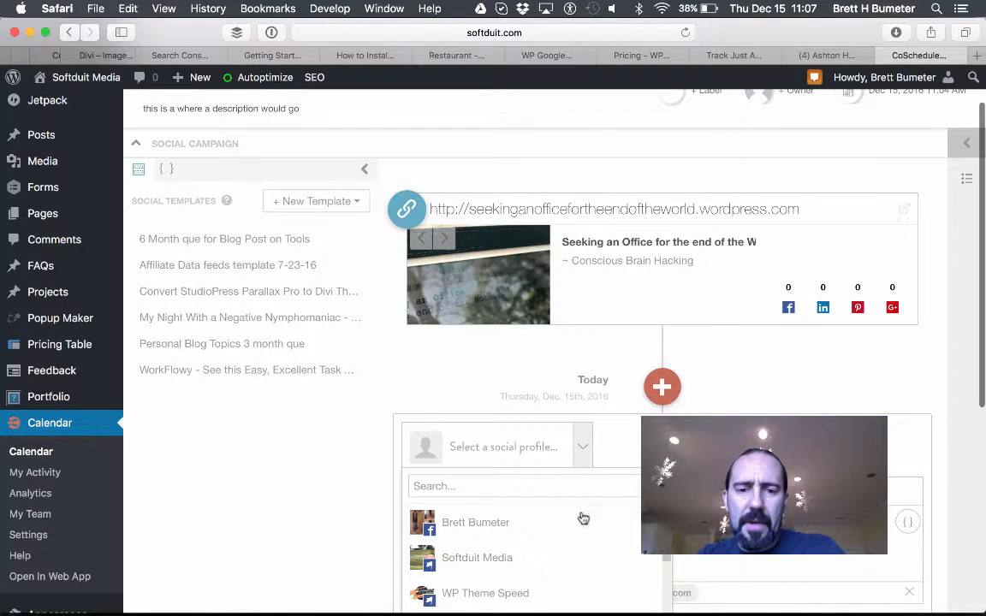
scroll(583, 548, "down", 5)
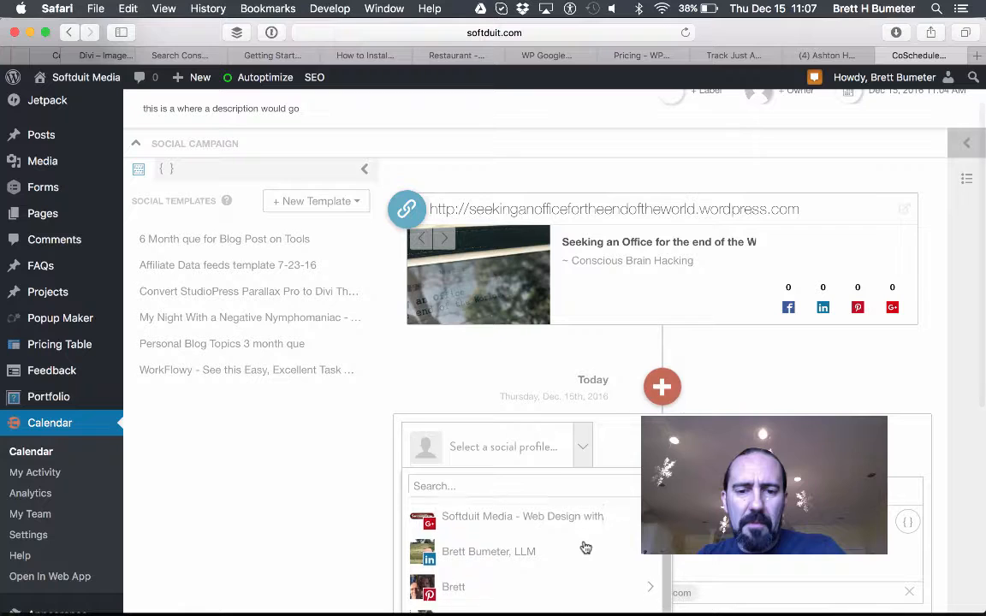
left_click(515, 581)
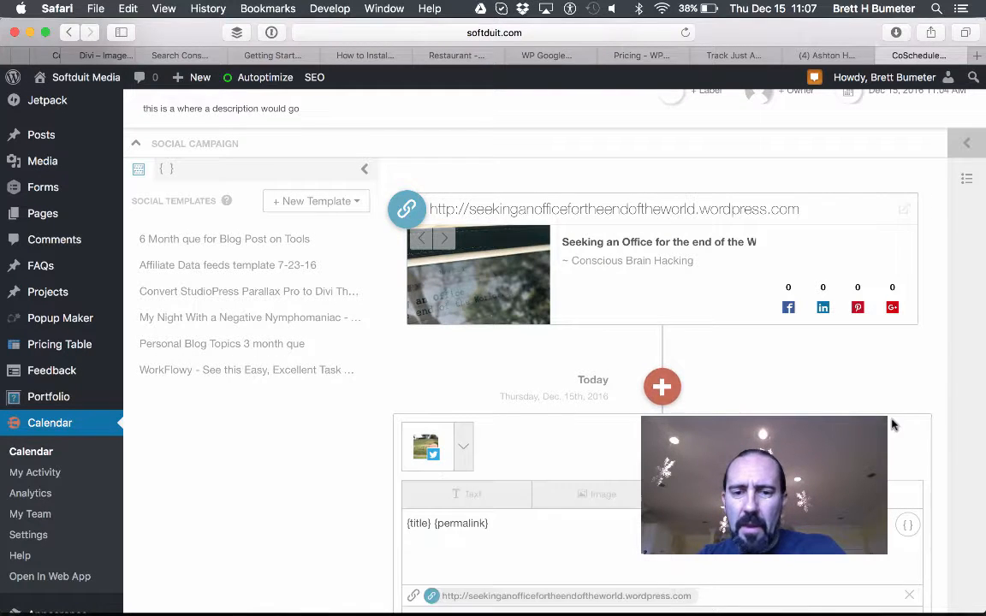
Step: Make it a link message and put "Check out my personal blog sometime at" before the {title} {permalink} placeholders
left_click(610, 505)
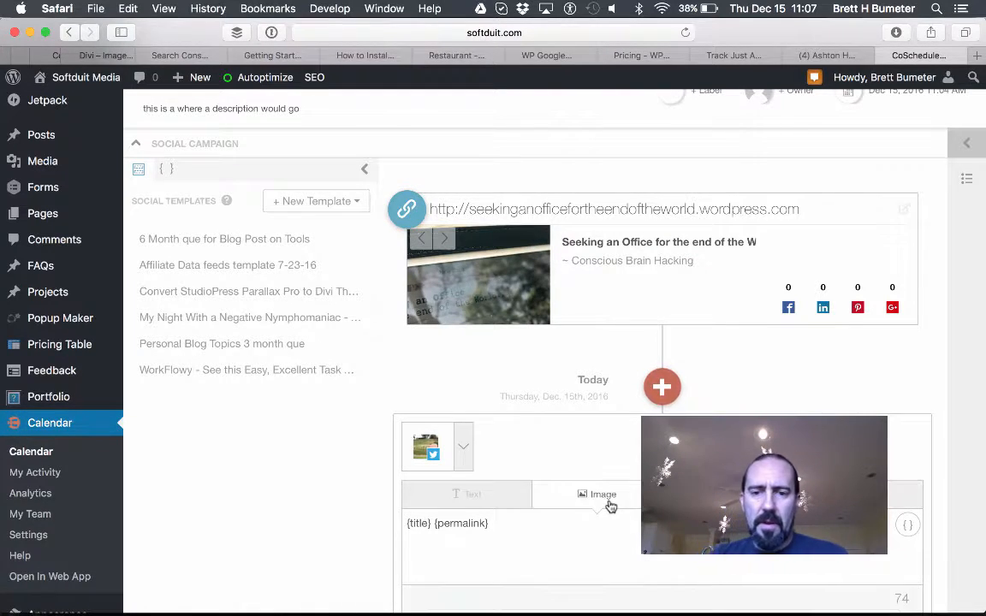
left_click(856, 496)
scroll(856, 496, "down", 3)
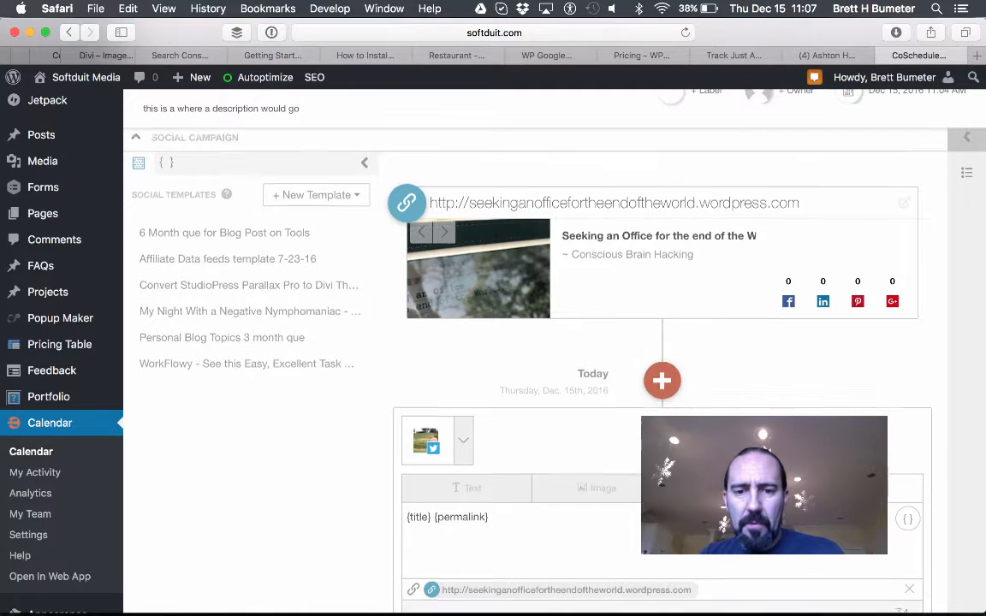
scroll(659, 359, "down", 1)
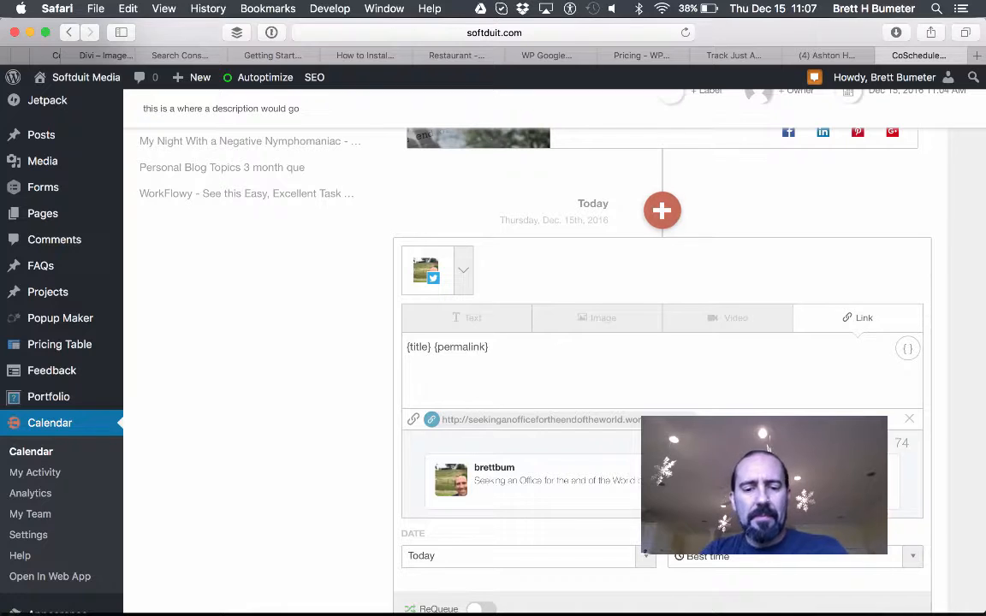
type("Check out my perso")
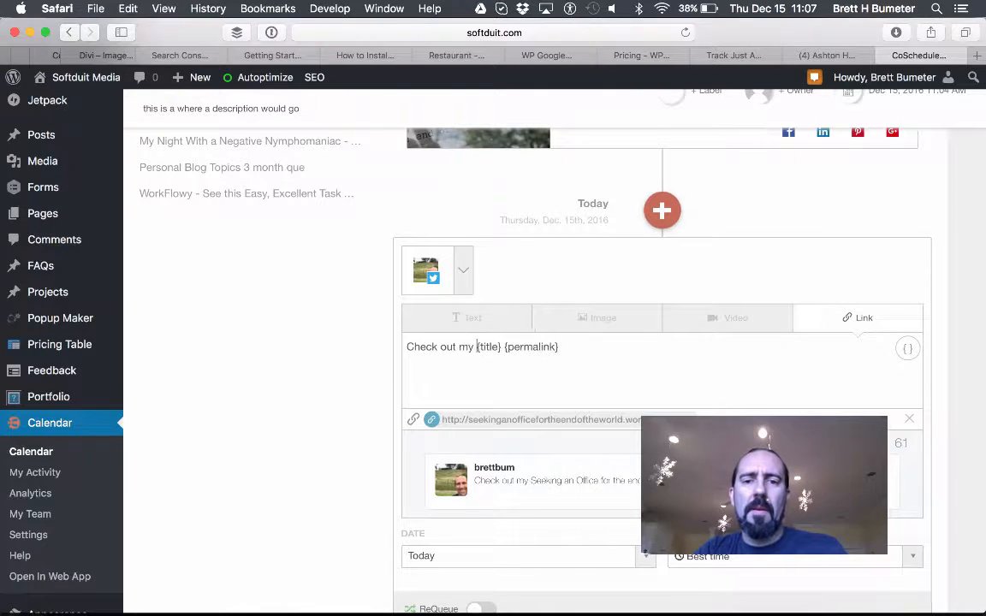
type("nal blog ")
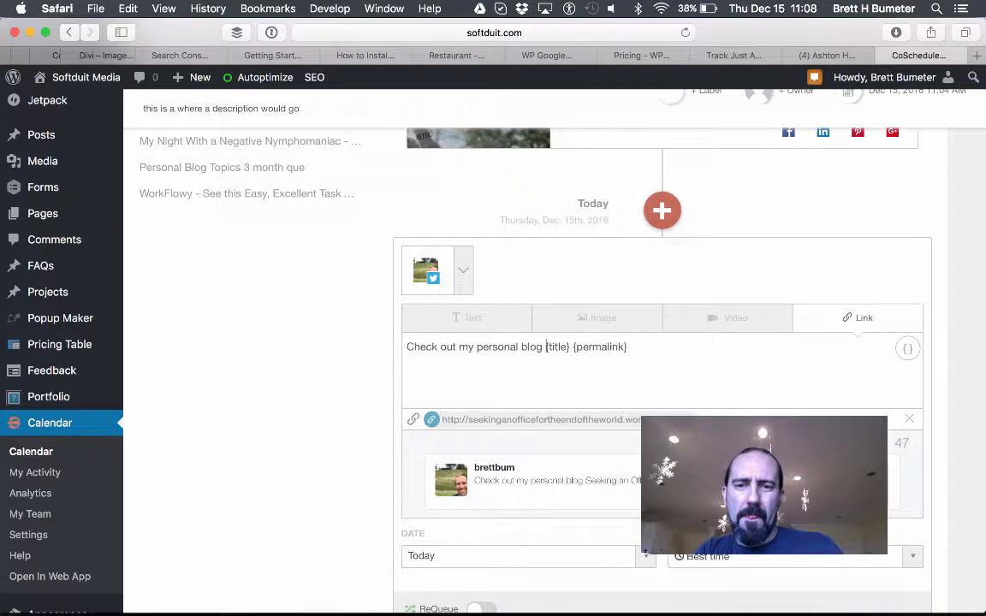
type("sometime at")
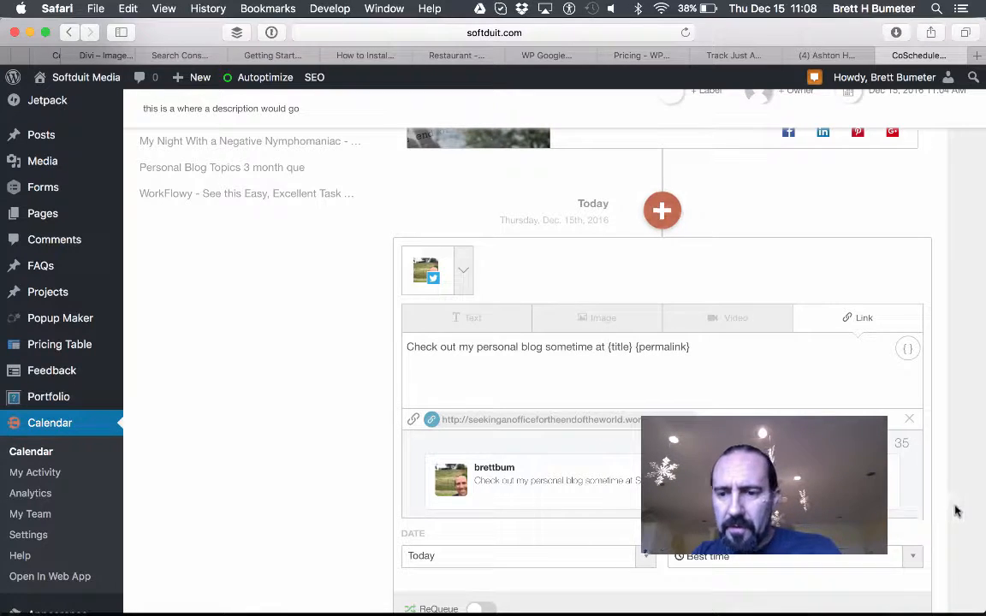
Step: Enable ReQueue for the Twitter message and add it to the campaign's timeline for today
scroll(957, 511, "down", 1)
scroll(957, 510, "down", 5)
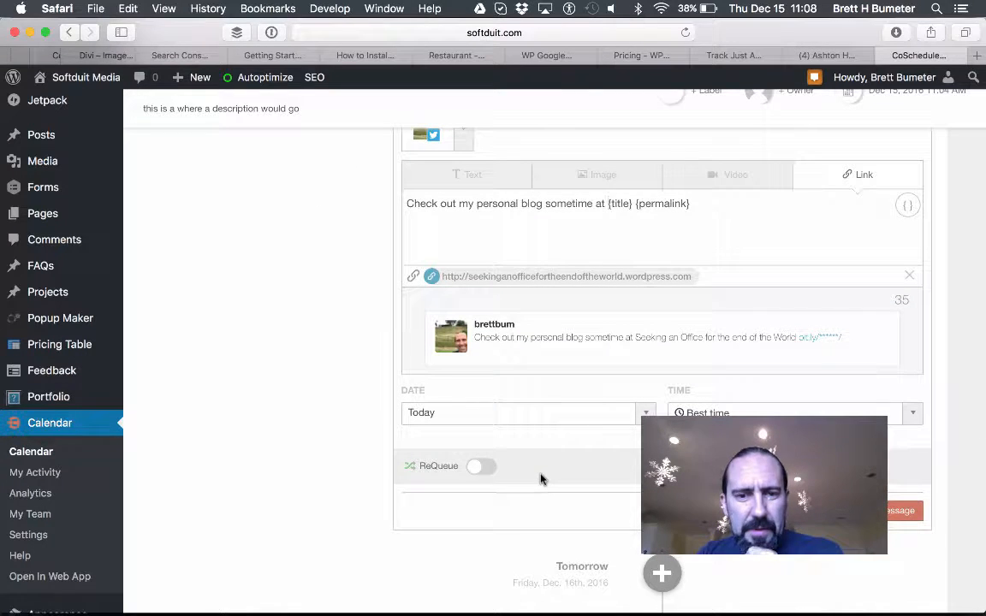
left_click(481, 466)
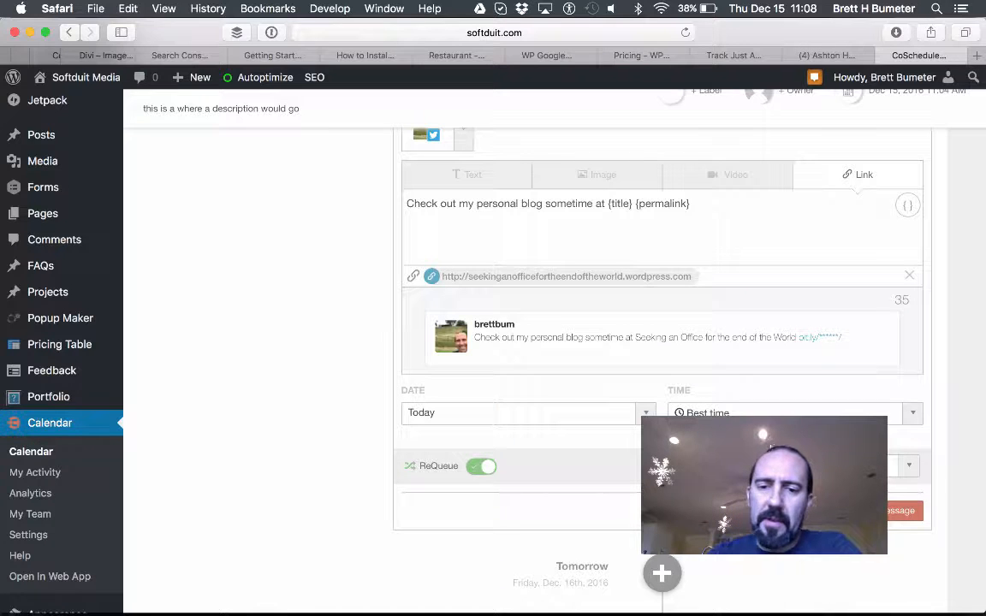
left_click(890, 513)
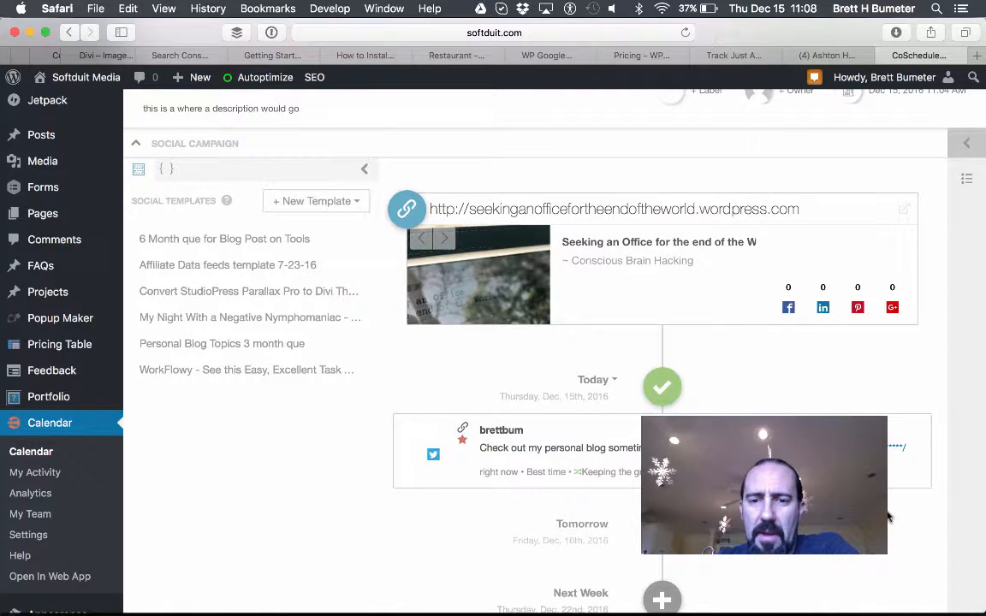
Step: Set the social campaign's publish time to 11:08 AM
scroll(887, 517, "down", 3)
scroll(823, 343, "down", 1)
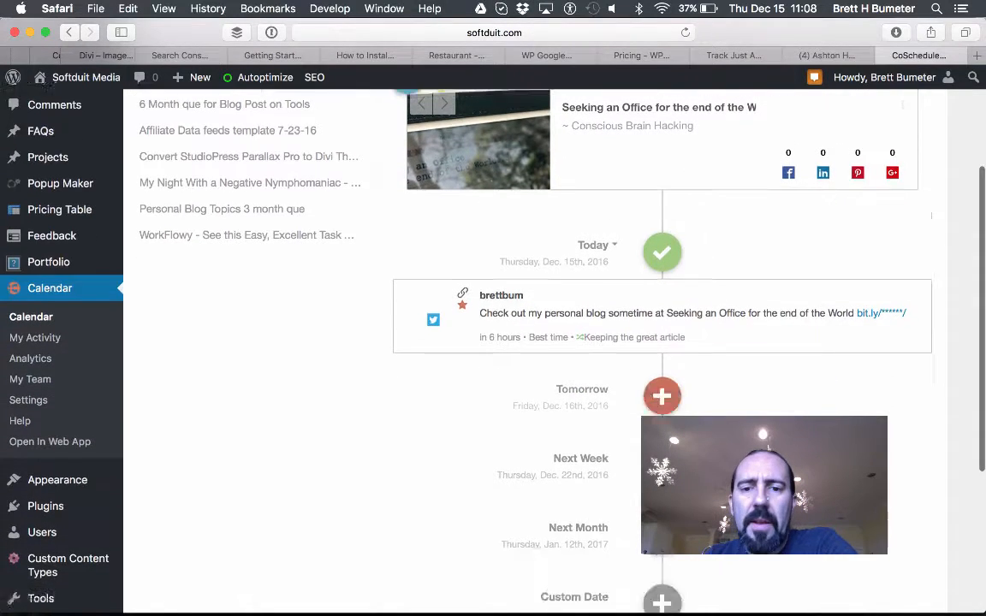
scroll(705, 329, "down", 3)
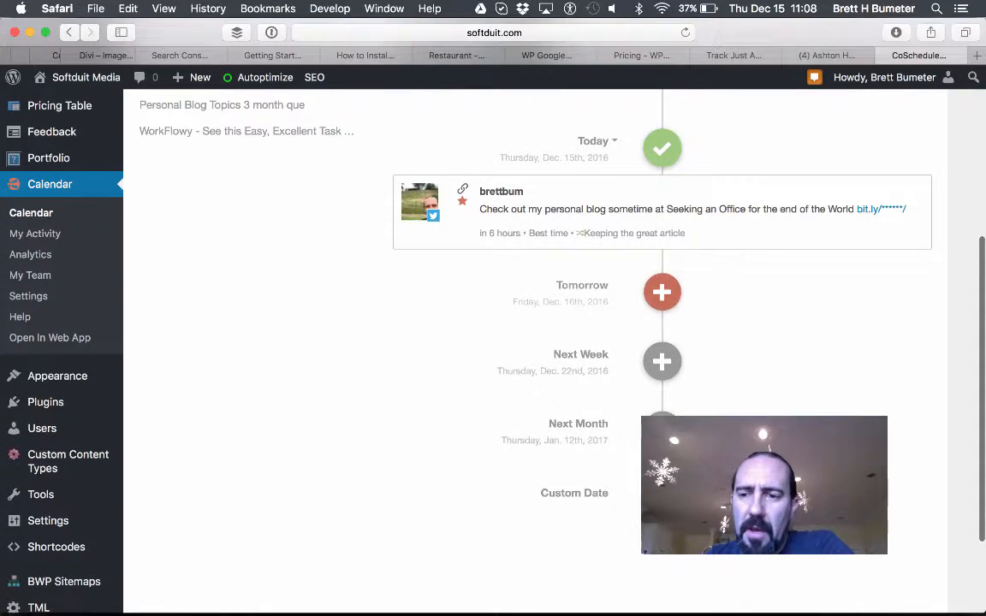
scroll(887, 548, "down", 3)
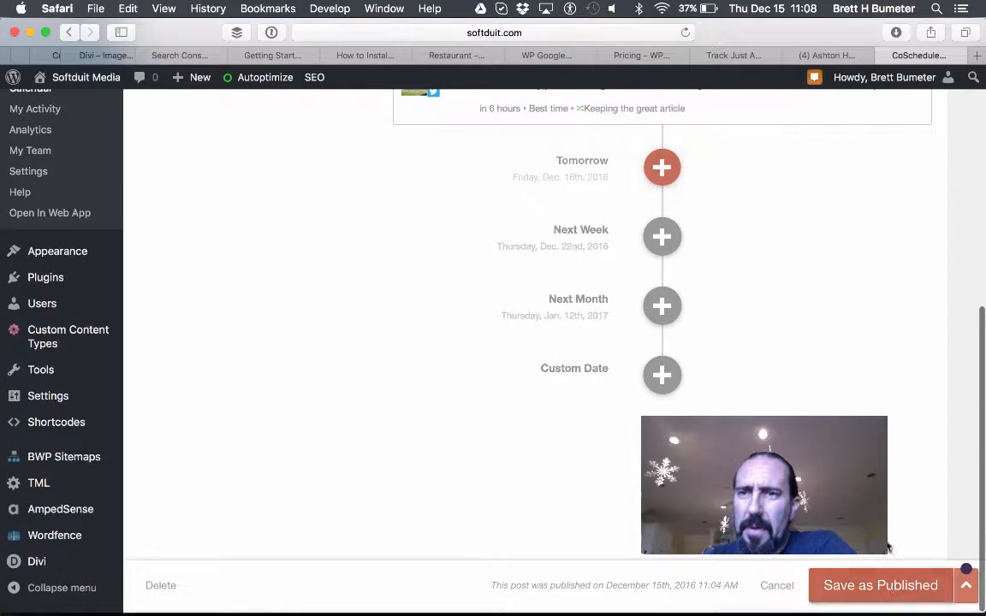
scroll(874, 398, "up", 10)
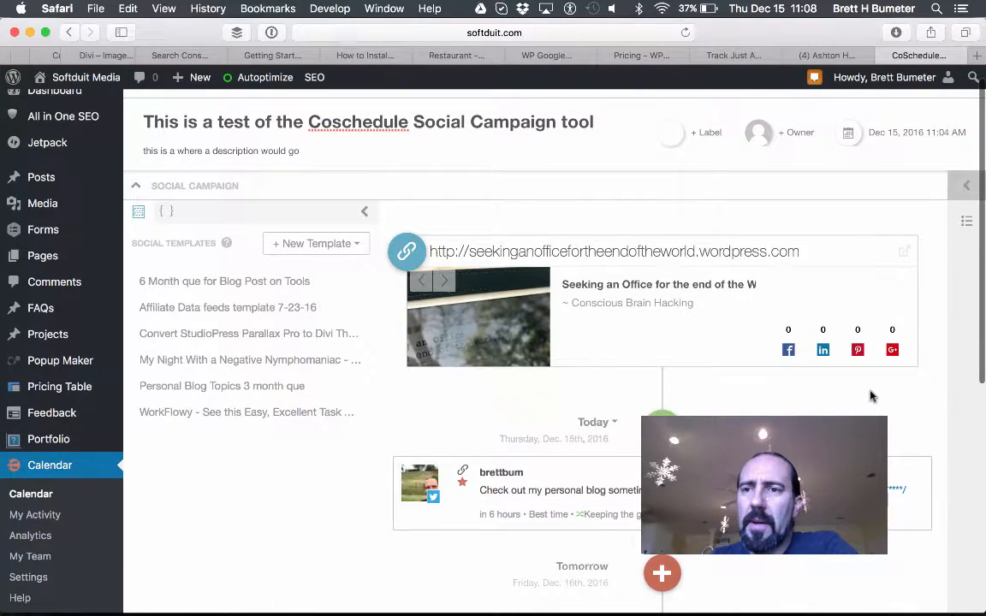
left_click(914, 142)
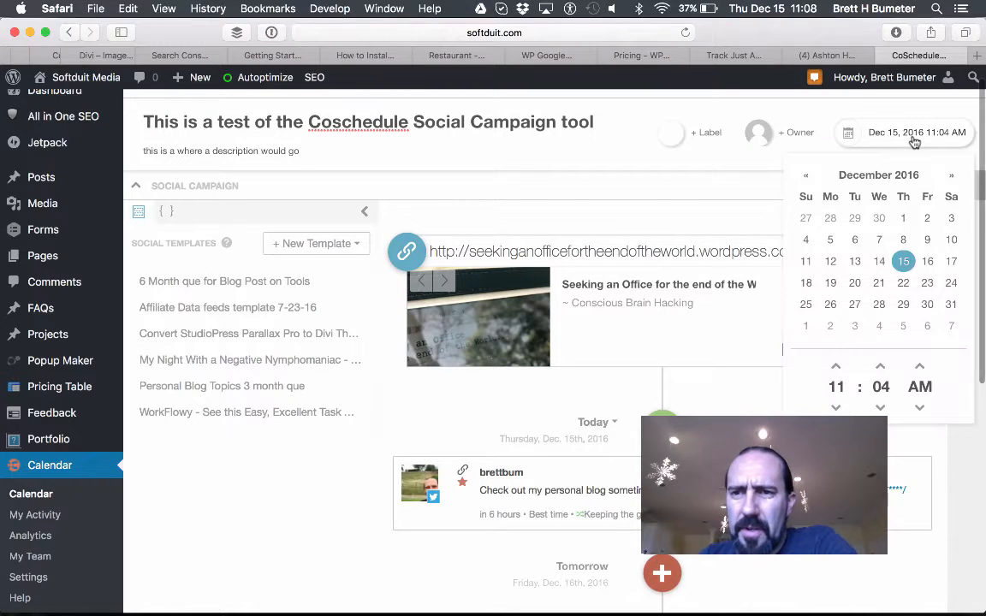
left_click(881, 367)
left_click(881, 367)
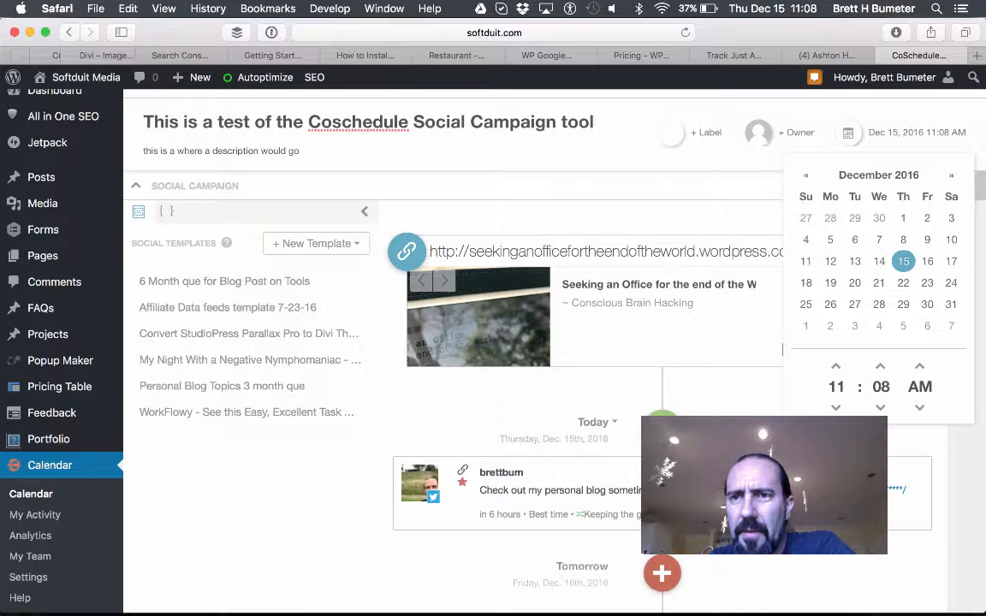
left_click(796, 438)
scroll(887, 444, "down", 5)
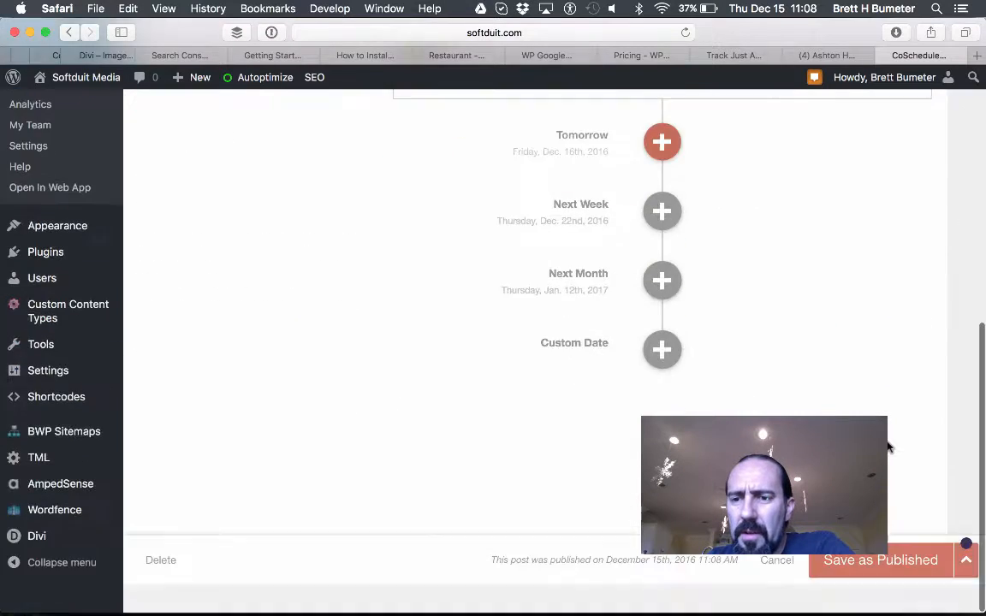
Step: Set the social campaign's publish time to 11:09 AM, save it as scheduled and view it in the calendar
scroll(888, 445, "up", 3)
scroll(887, 445, "up", 3)
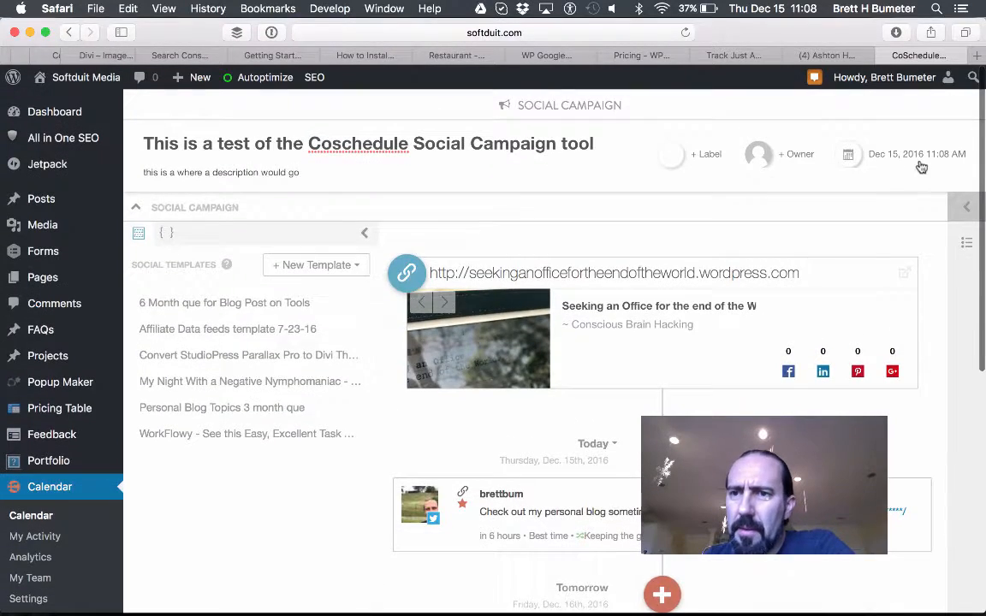
left_click(918, 154)
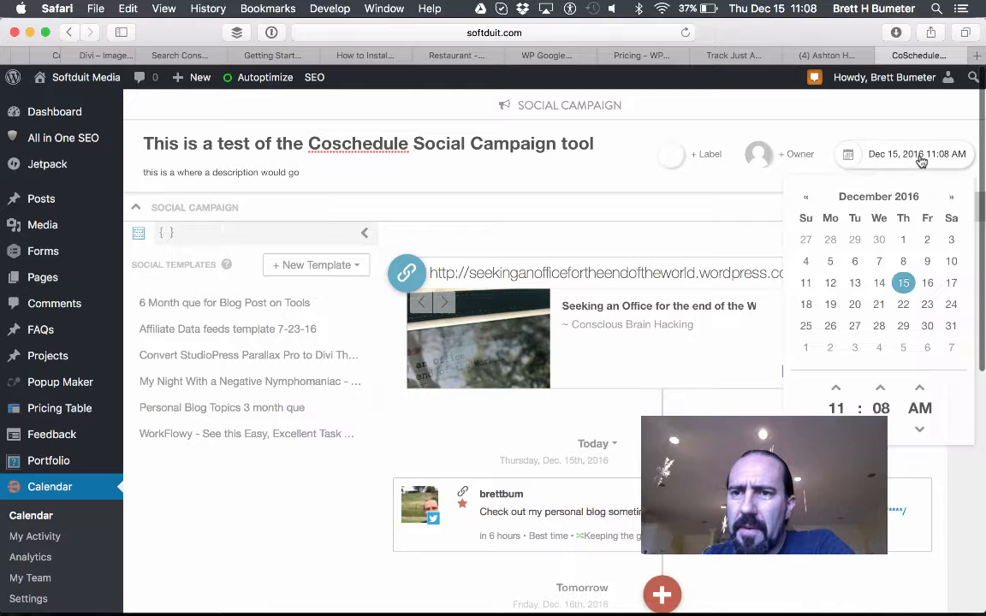
left_click(880, 389)
left_click(766, 445)
scroll(966, 548, "down", 10)
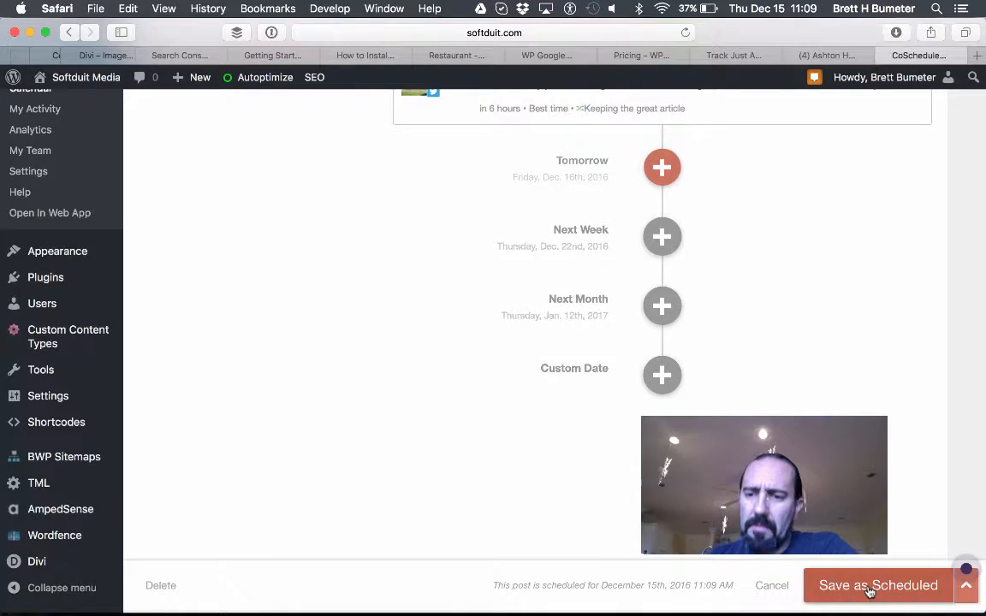
left_click(869, 587)
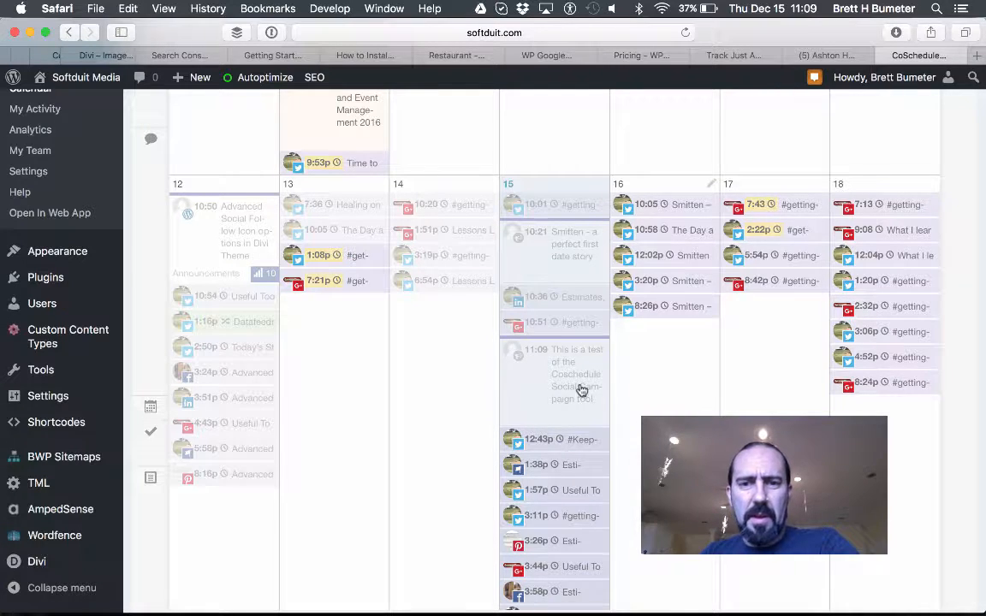
scroll(569, 385, "down", 3)
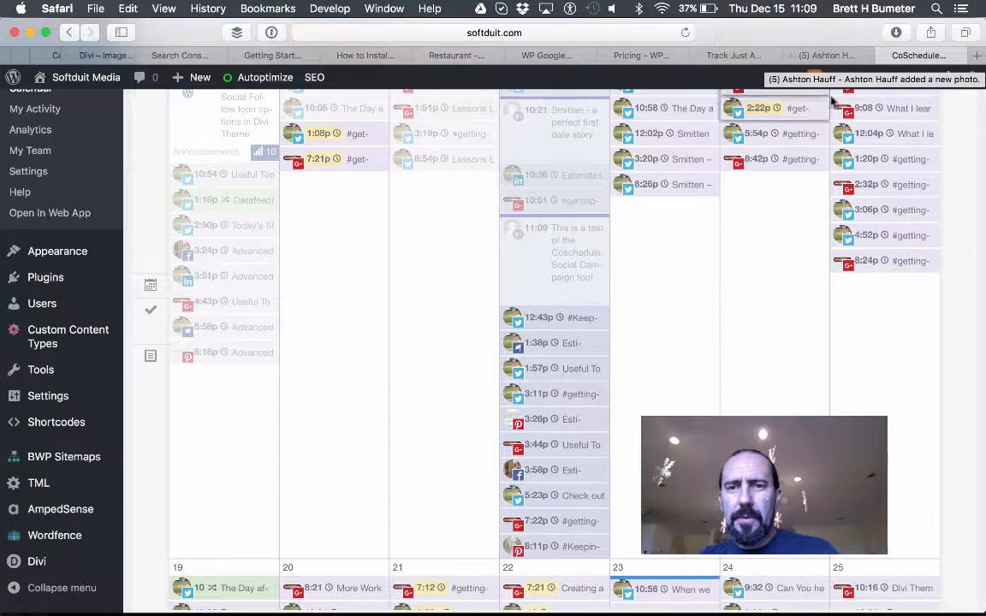
Step: Open twitter.com in a new browser tab and log in with the prefilled account credentials
key("super+t")
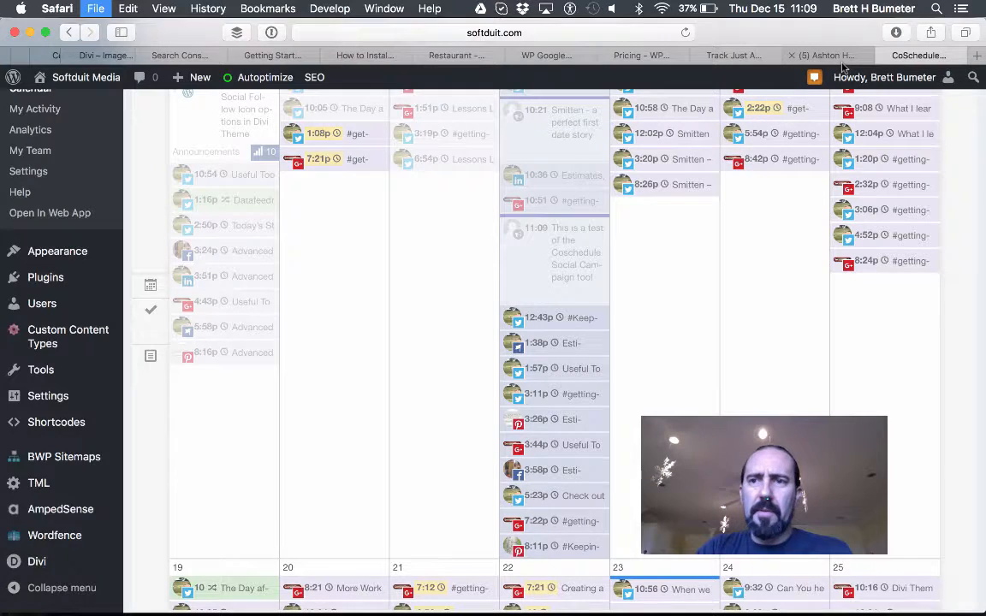
type("twitter.com")
key("Return")
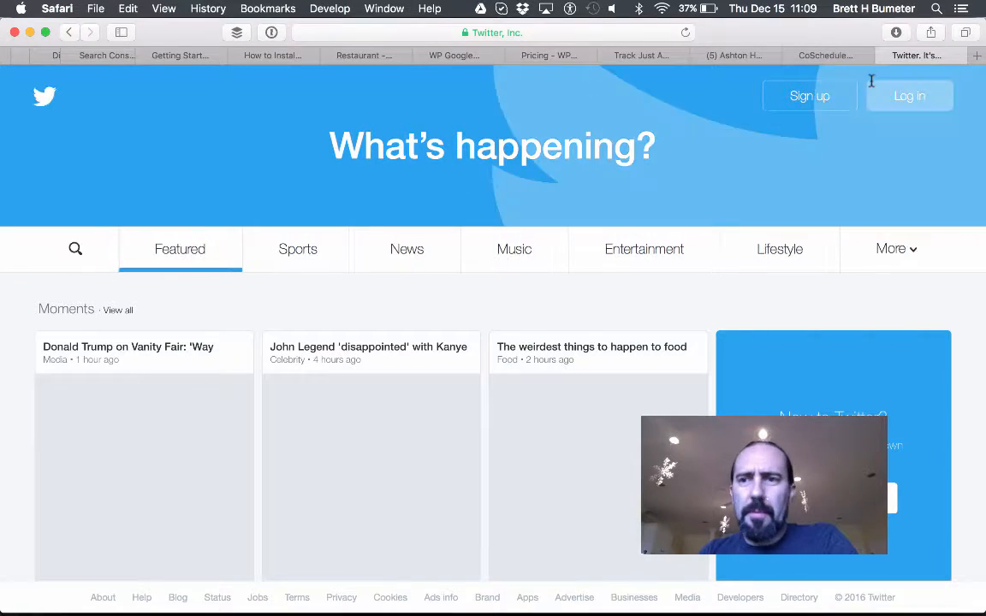
left_click(912, 97)
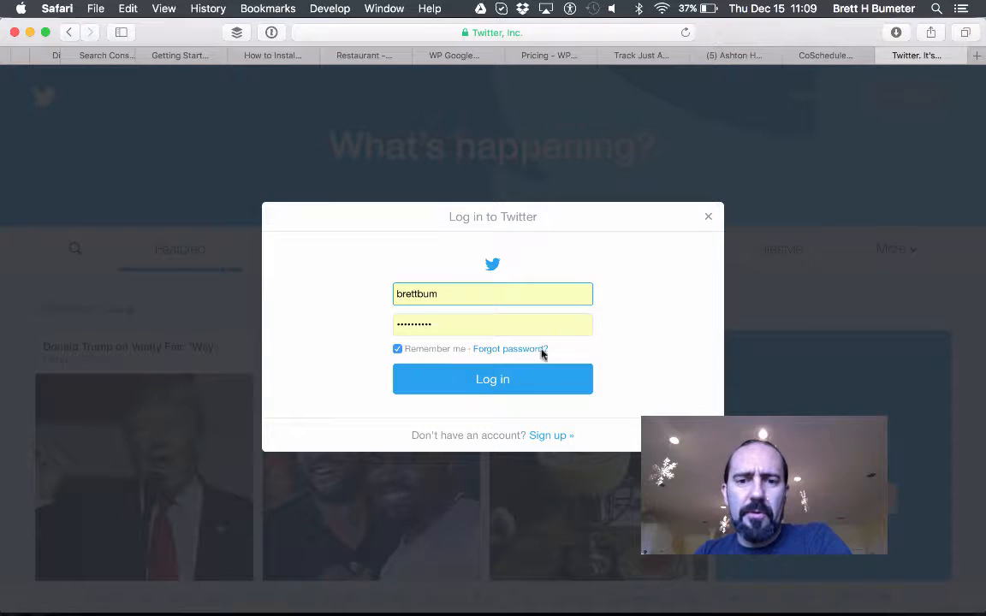
left_click(492, 391)
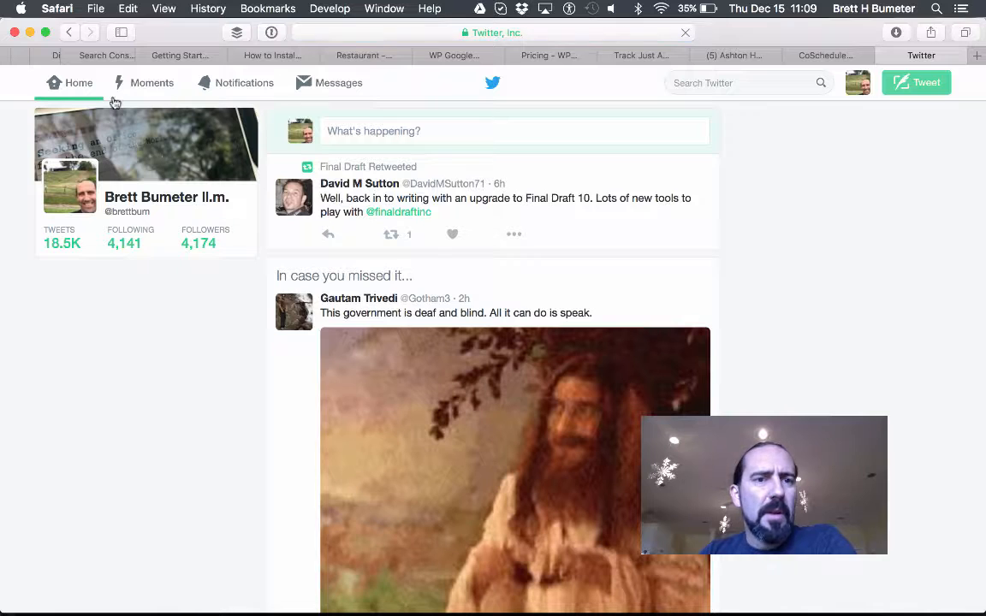
Step: Open the account's own tweets, look through them for the campaign message, then reload the profile and check again
left_click(64, 241)
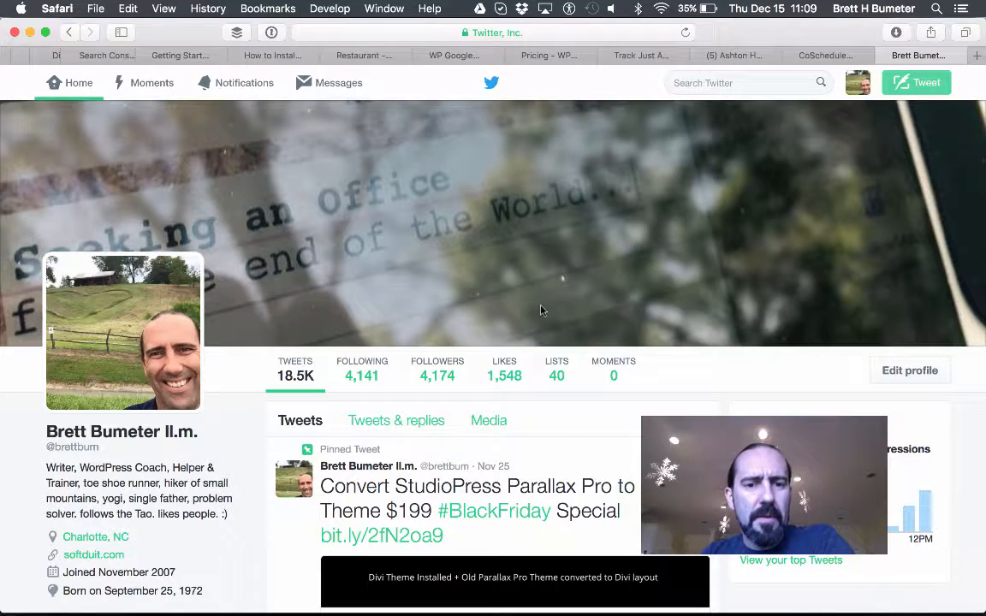
scroll(636, 459, "down", 10)
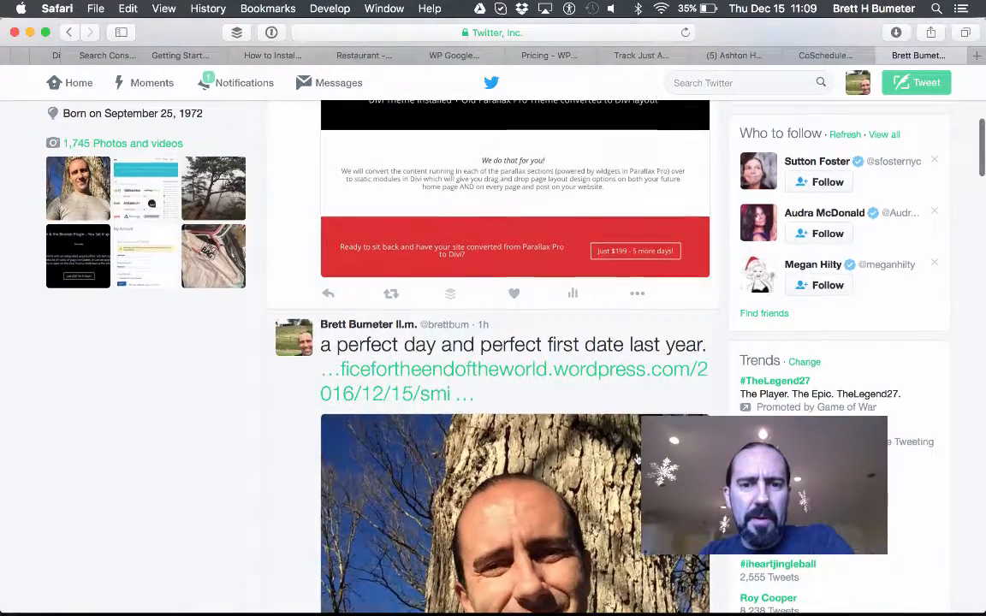
scroll(637, 460, "up", 2)
scroll(636, 459, "up", 4)
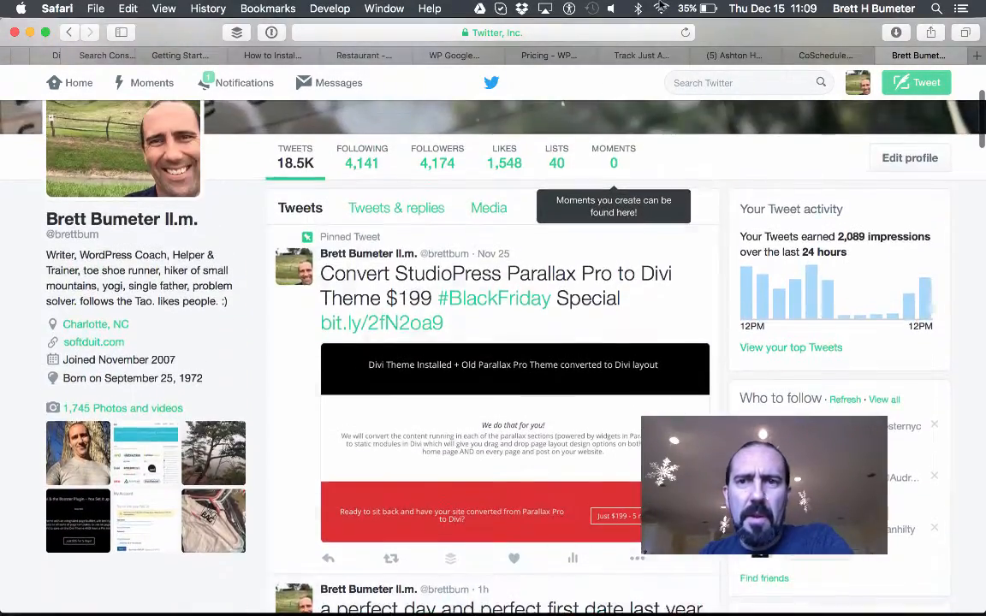
left_click(621, 33)
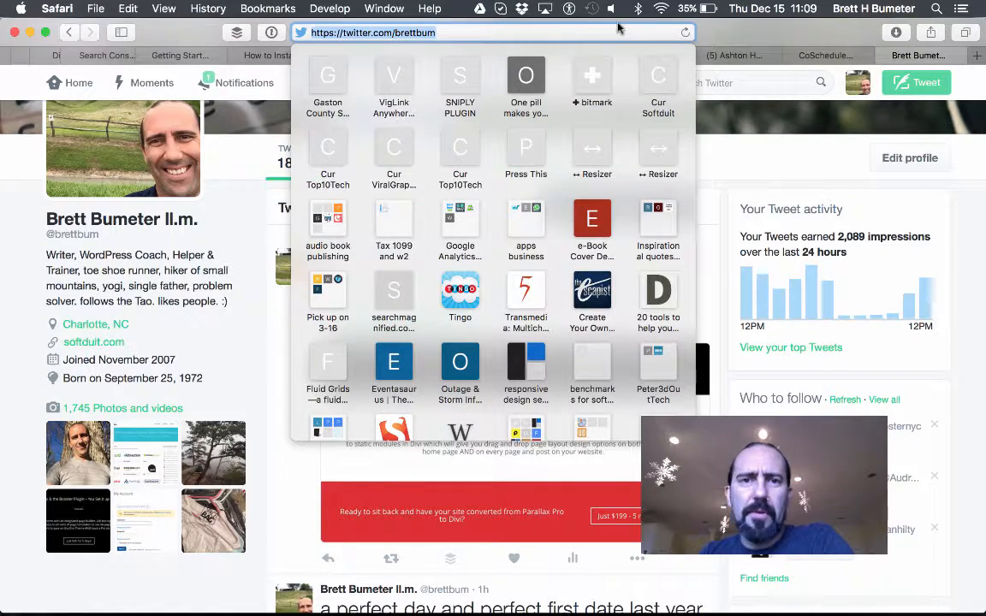
left_click(618, 32)
key("Return")
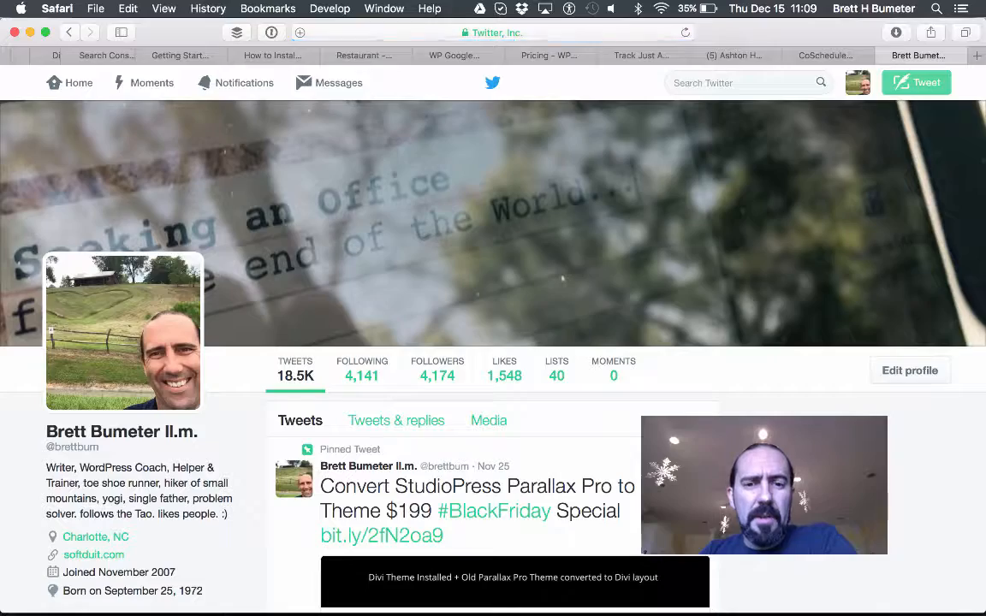
scroll(711, 415, "down", 5)
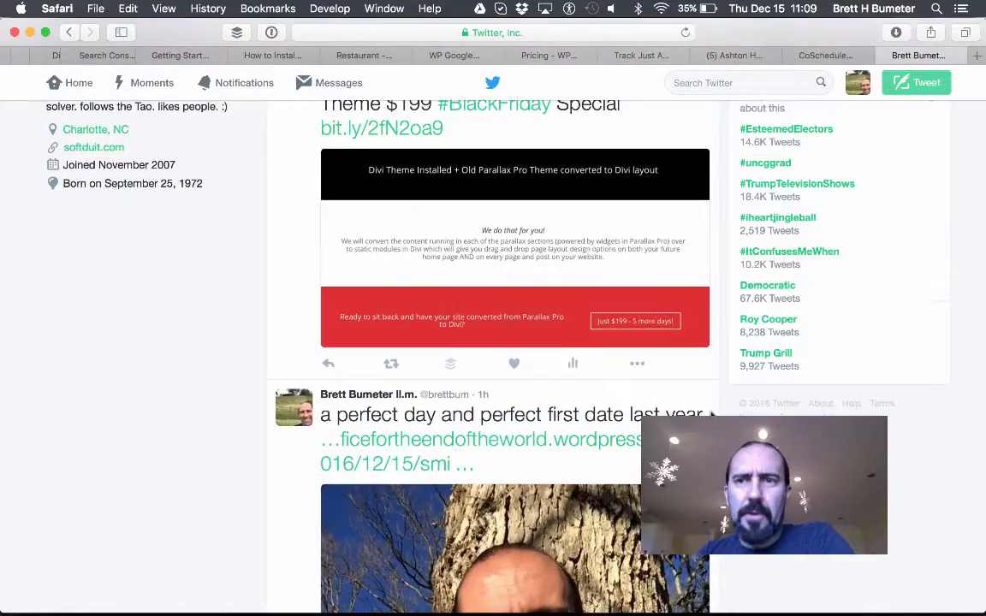
Step: Switch back to the CoSchedule calendar, open the test social campaign and examine its Twitter message and scheduling details
scroll(711, 415, "up", 5)
left_click(825, 57)
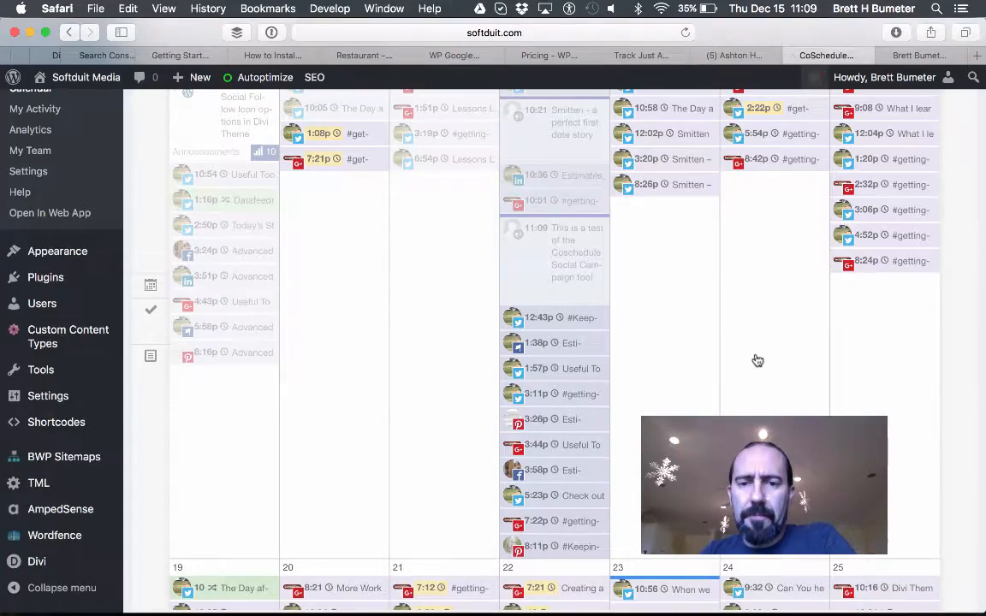
scroll(569, 224, "up", 2)
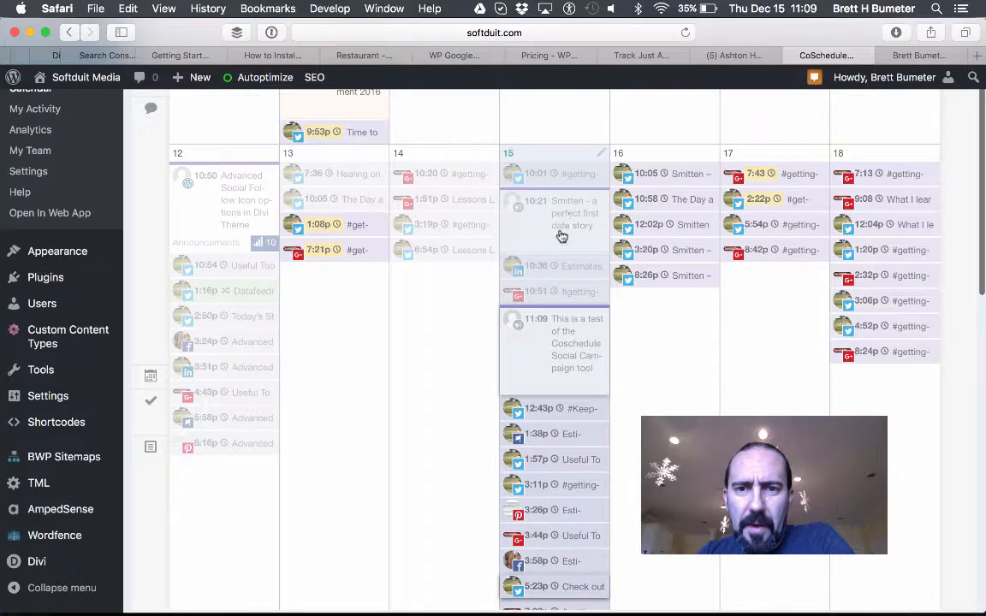
left_click(558, 332)
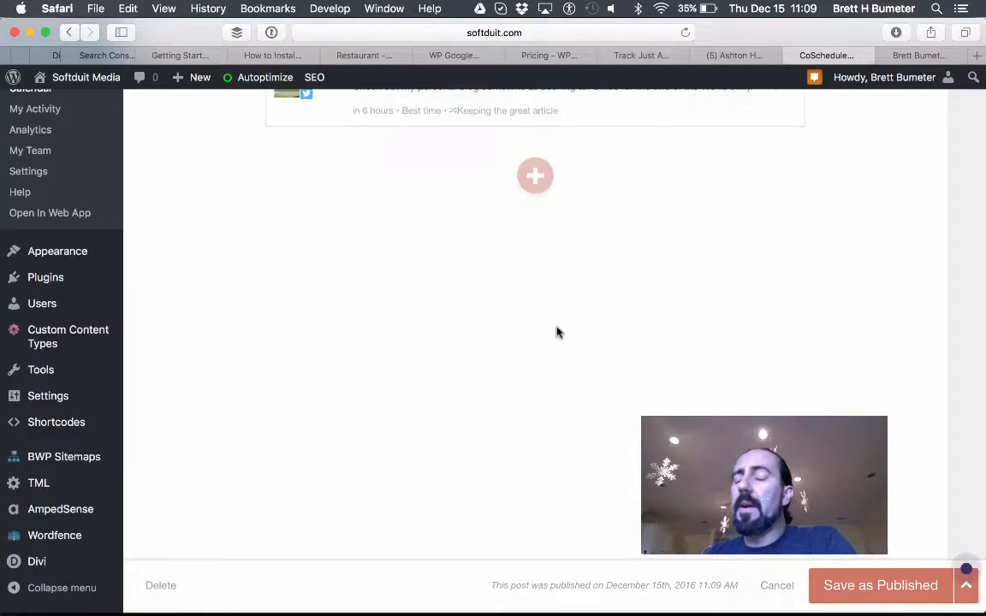
scroll(673, 342, "up", 7)
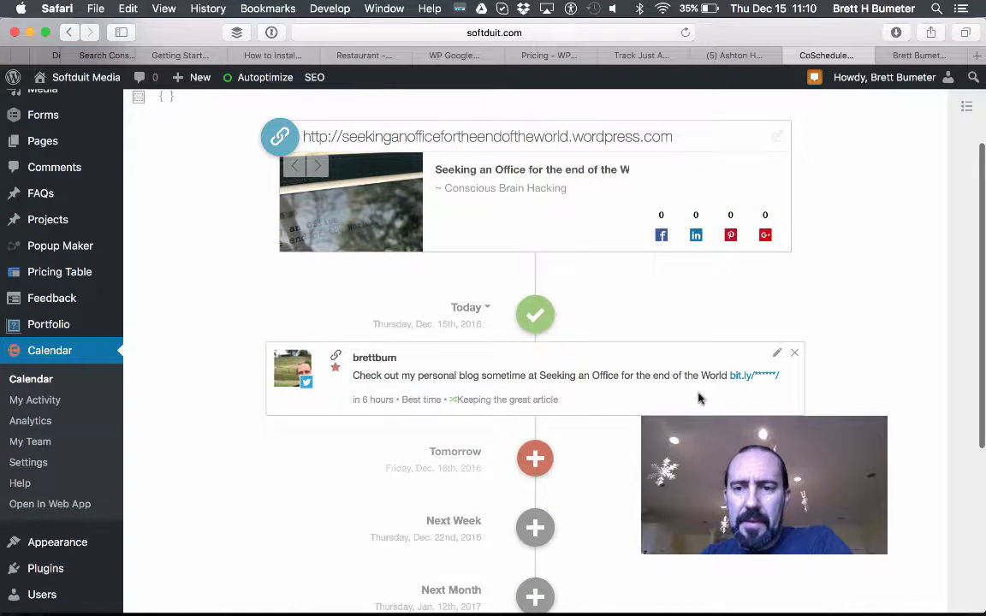
scroll(766, 412, "up", 3)
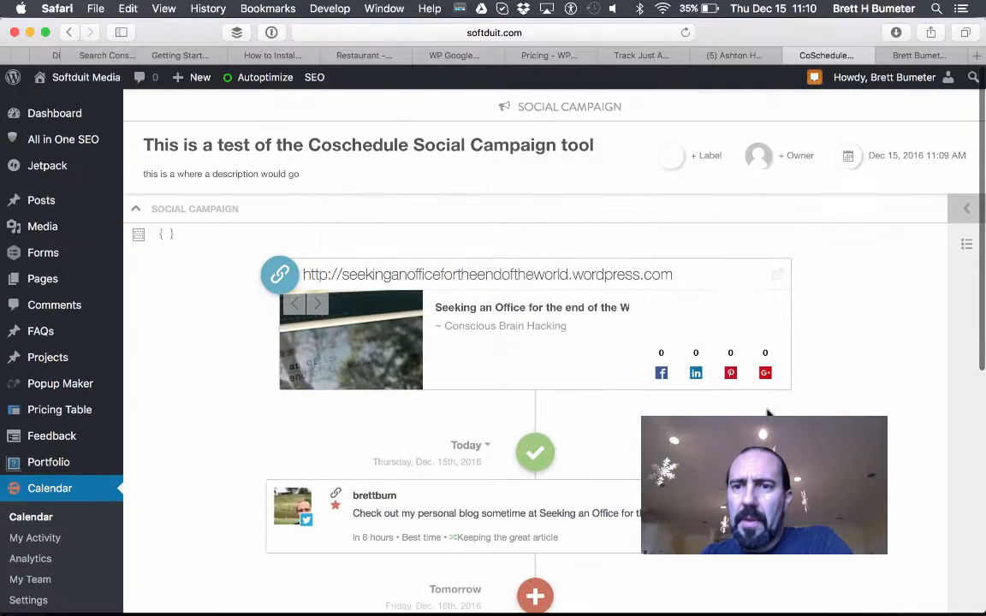
scroll(765, 411, "down", 5)
scroll(765, 412, "down", 5)
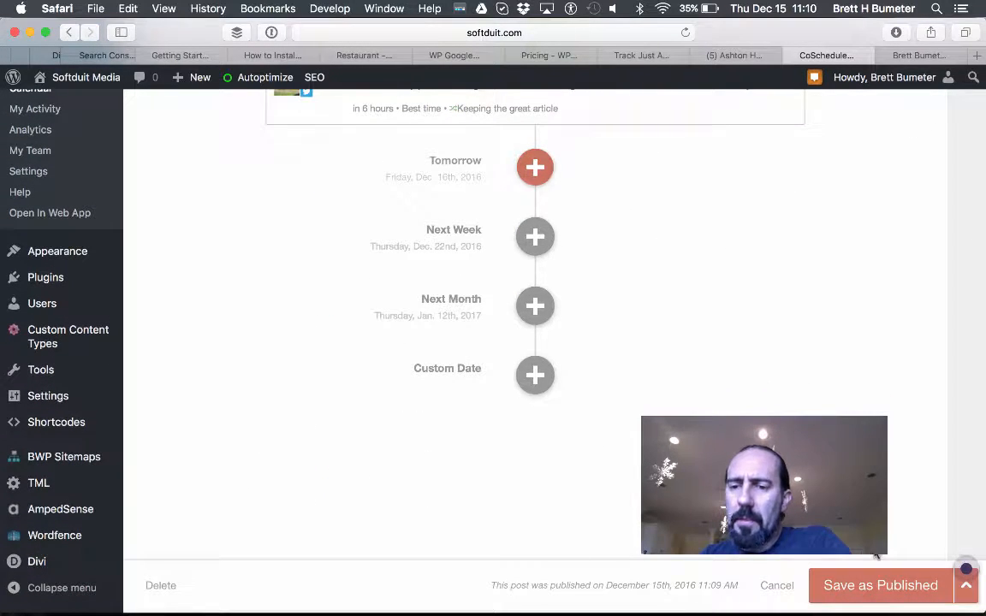
scroll(646, 214, "up", 7)
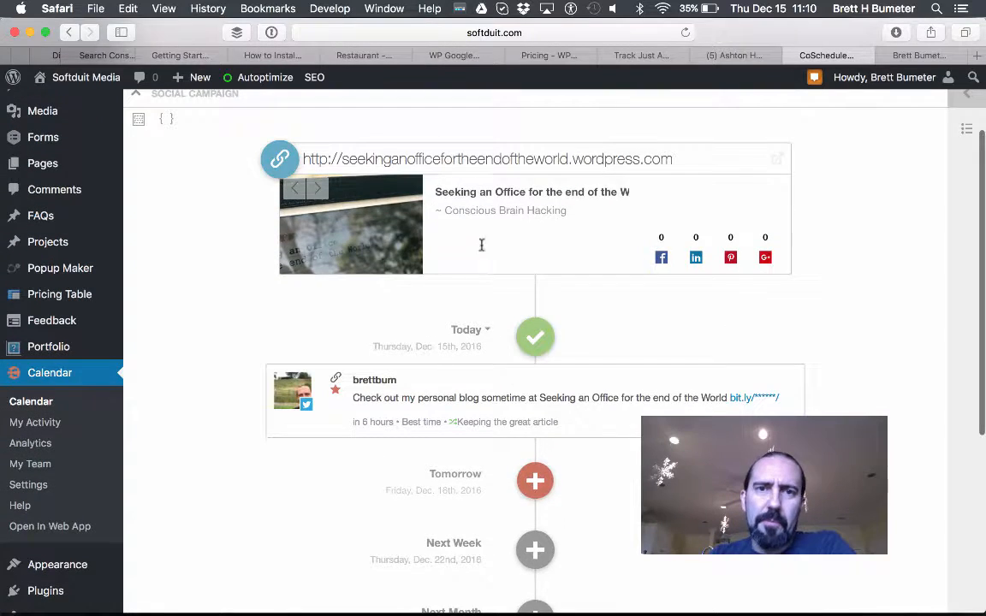
scroll(482, 243, "up", 3)
scroll(627, 331, "down", 4)
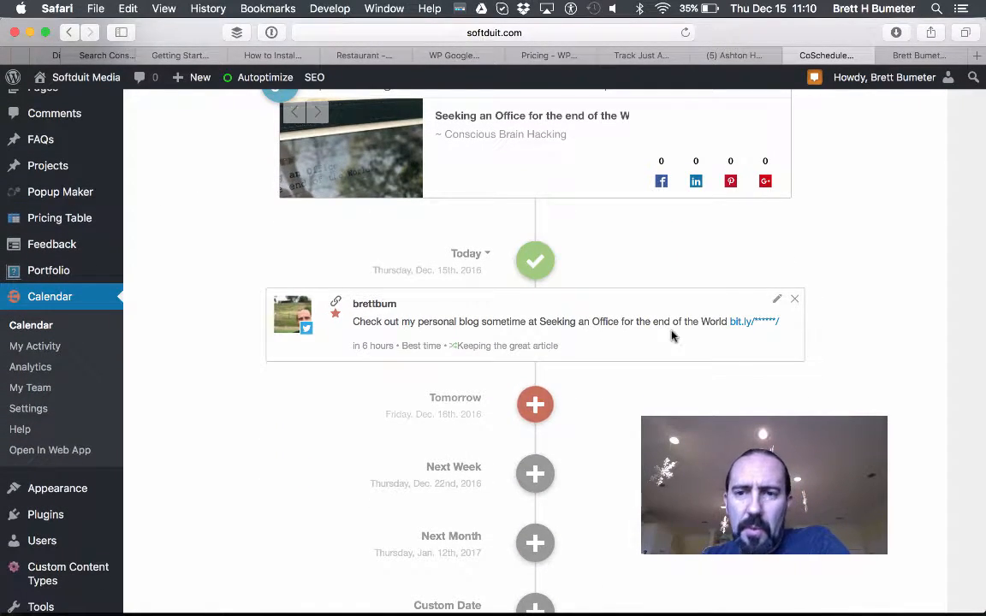
Step: Edit the campaign's Twitter message for today and change its send time to Right now
left_click(777, 304)
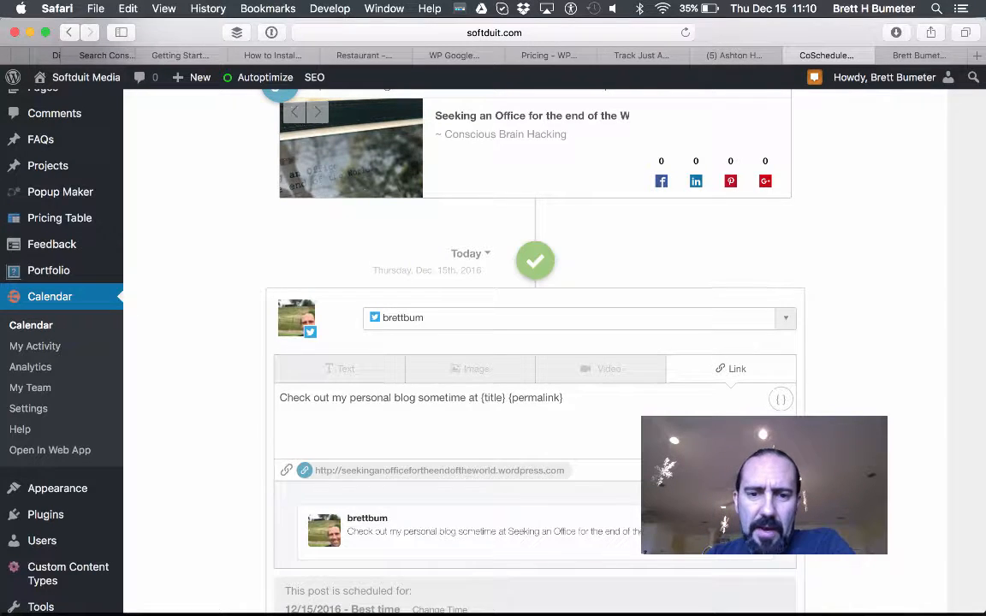
scroll(777, 305, "down", 3)
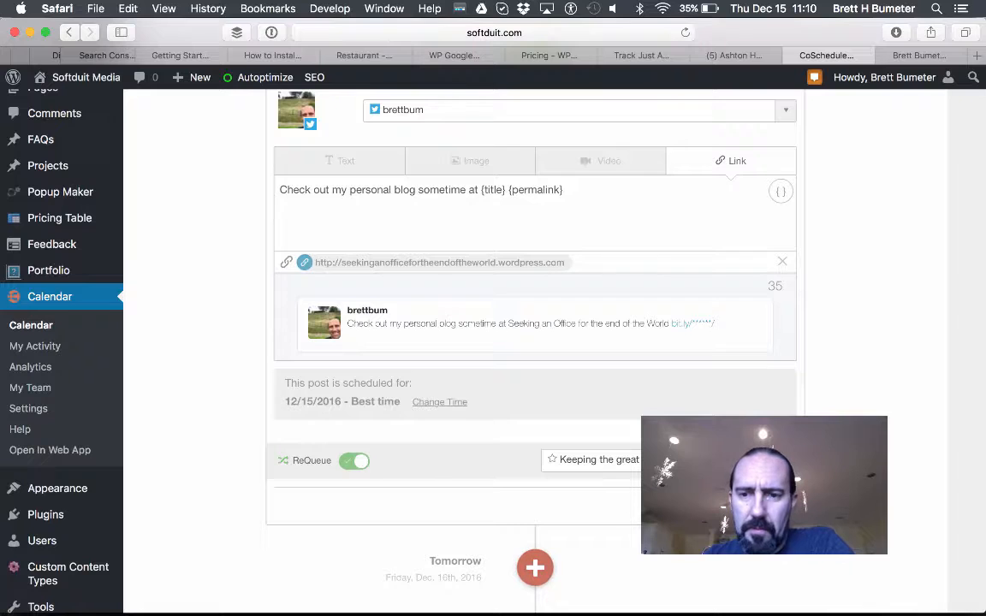
left_click(438, 402)
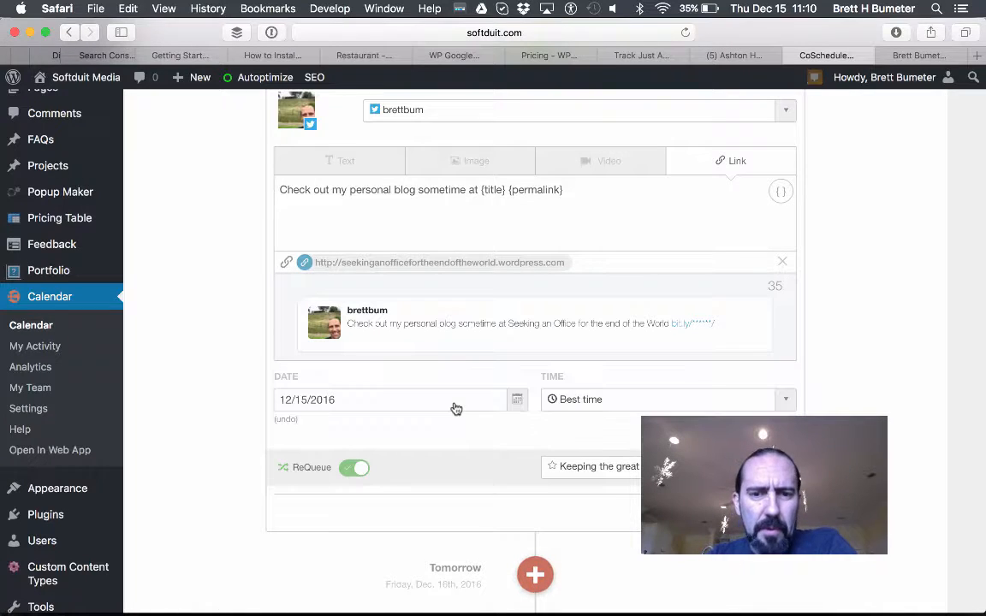
left_click(575, 401)
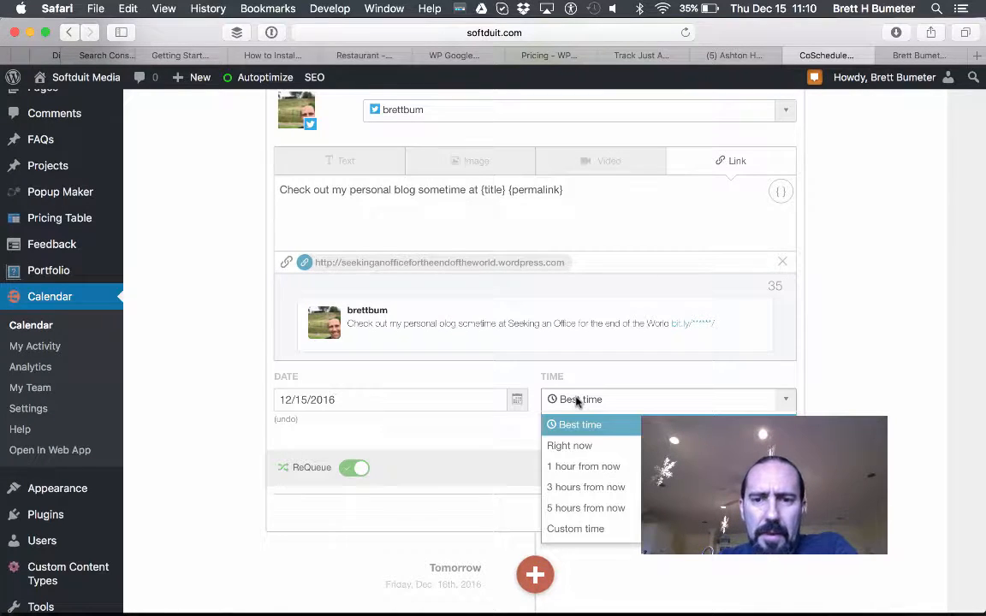
left_click(584, 447)
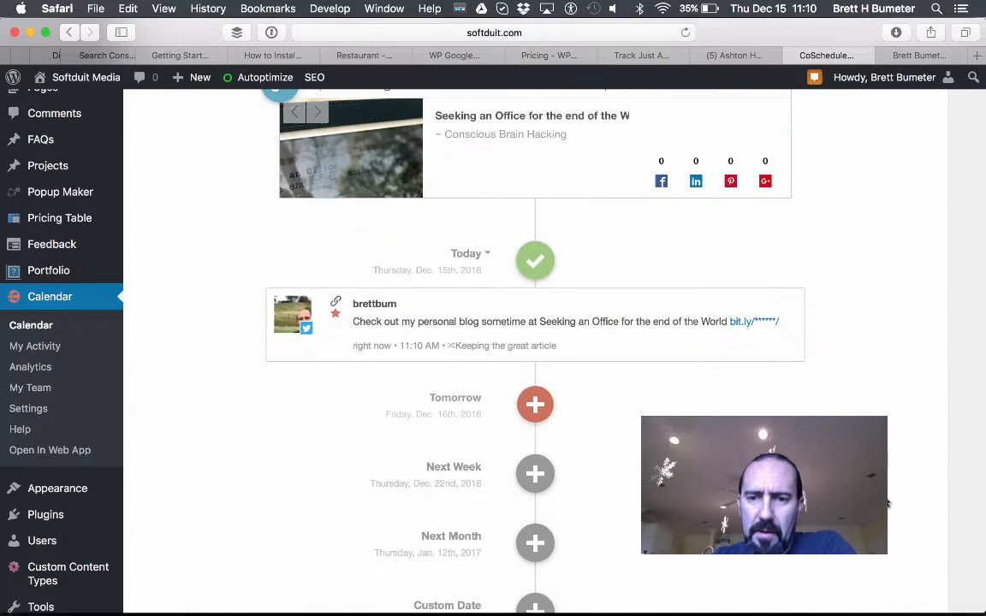
Step: Set the social campaign's publish time to 11:11 AM and save it as scheduled
scroll(887, 505, "down", 5)
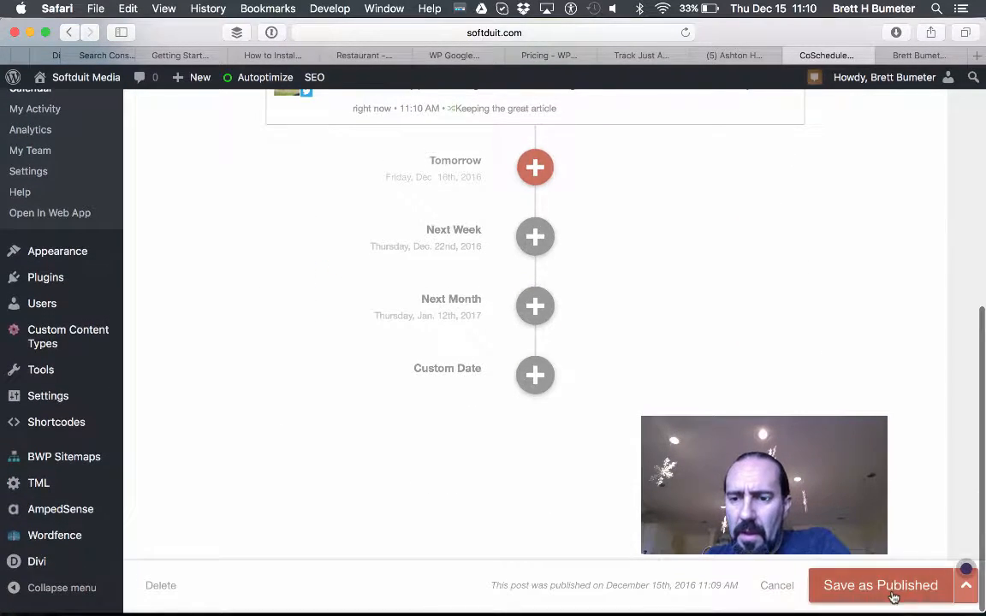
scroll(891, 451, "up", 8)
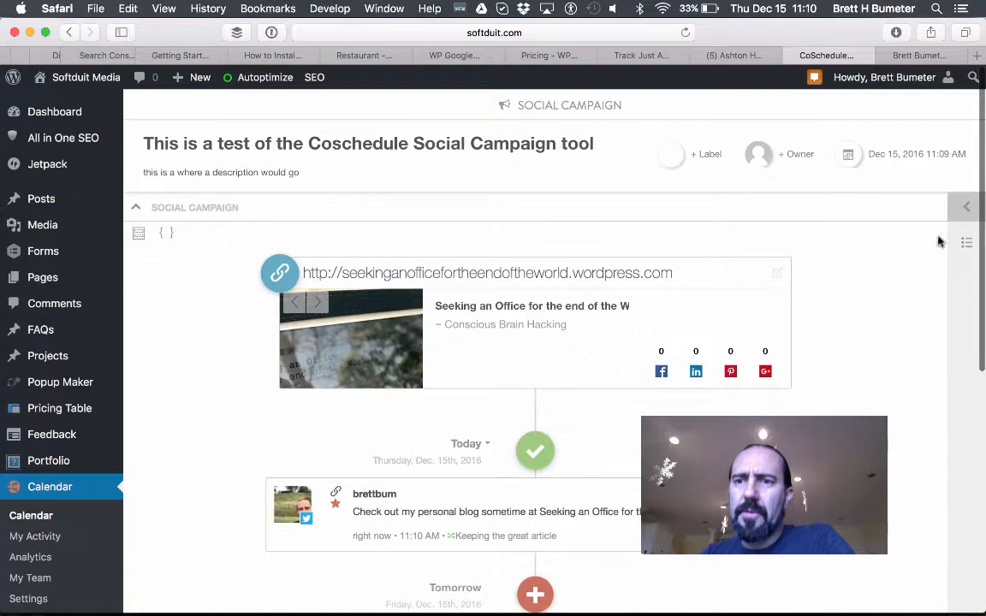
left_click(934, 162)
left_click(879, 390)
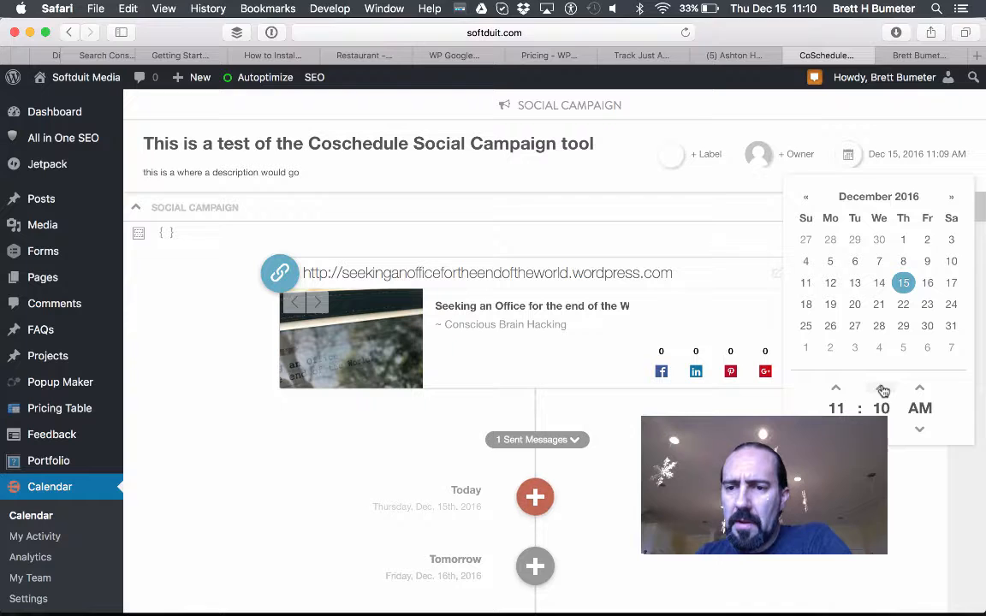
left_click(879, 390)
left_click(843, 492)
scroll(843, 505, "down", 8)
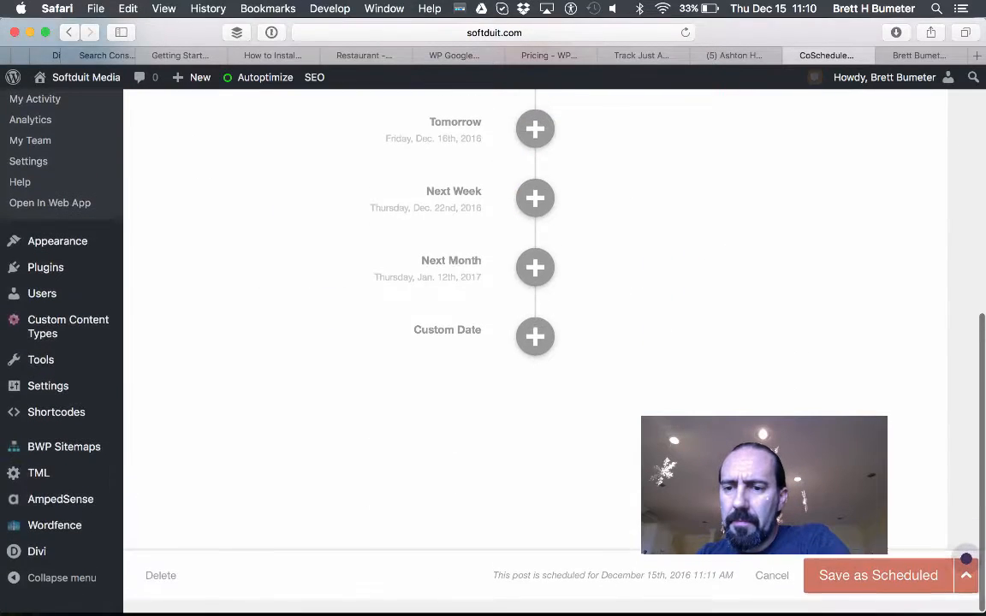
left_click(853, 587)
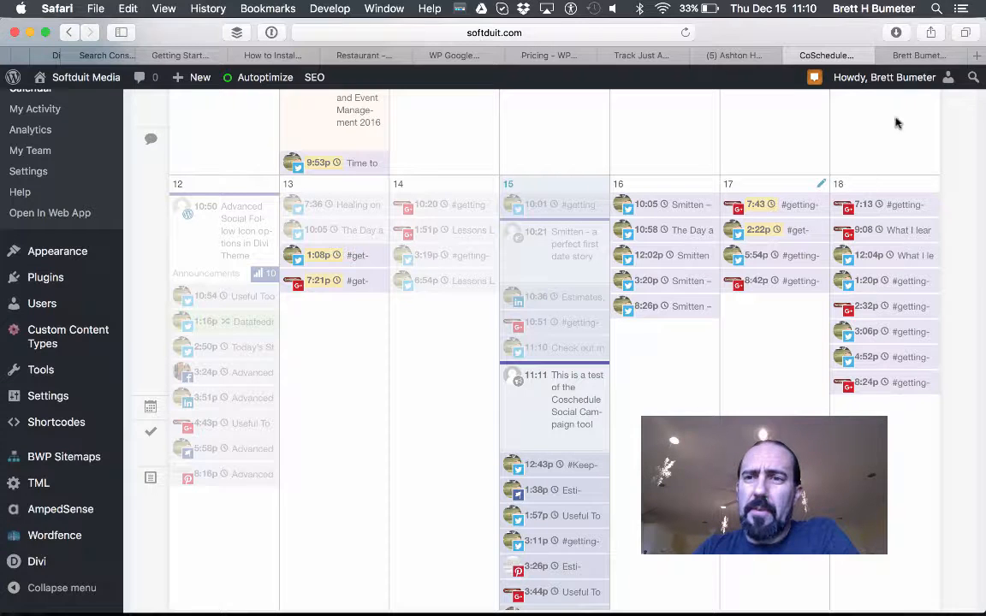
Step: Return to the Twitter profile, reload it and look through the tweets for the campaign message
left_click(920, 55)
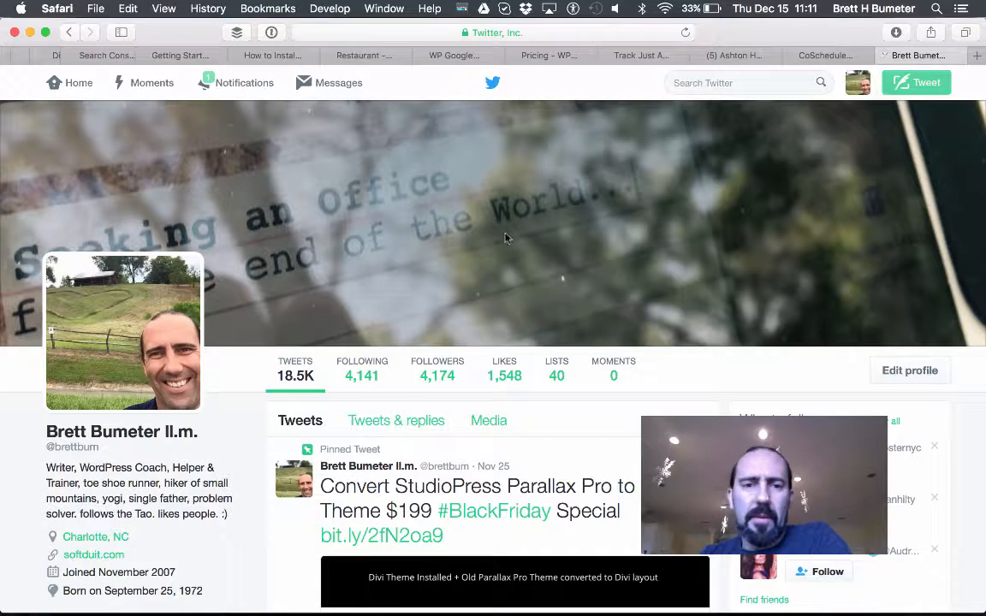
left_click(685, 32)
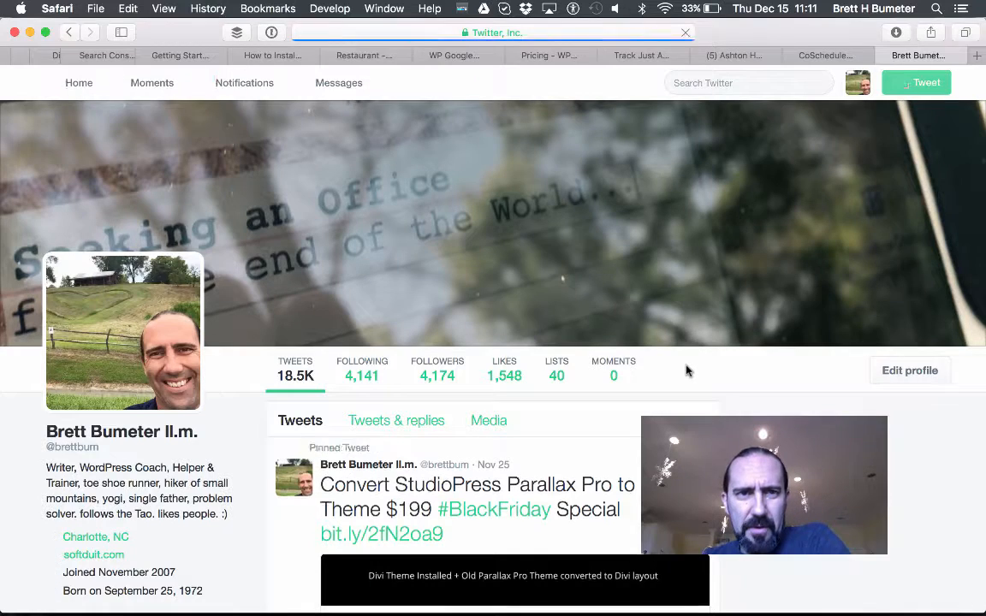
scroll(687, 370, "down", 10)
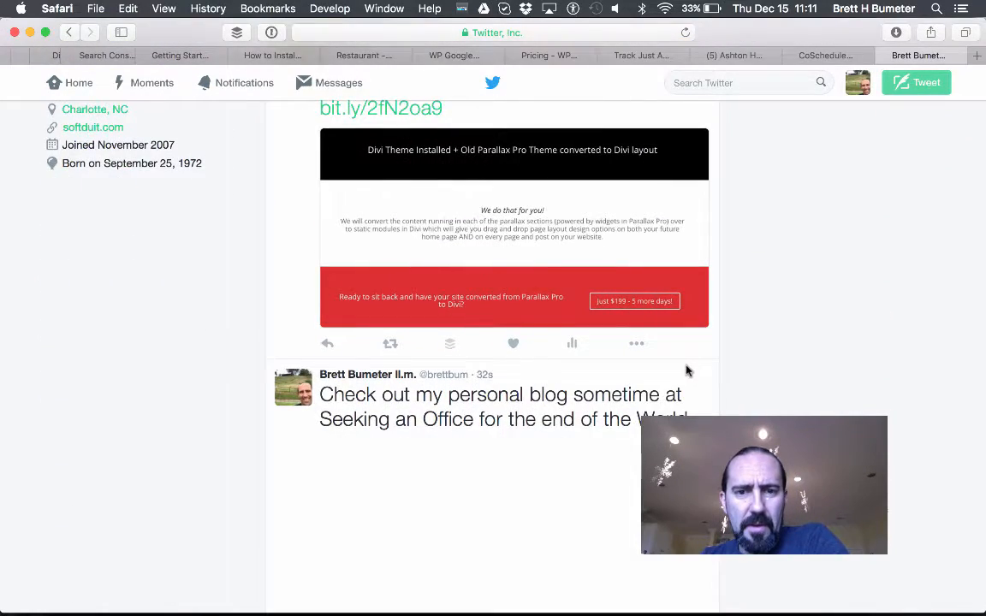
scroll(686, 370, "down", 2)
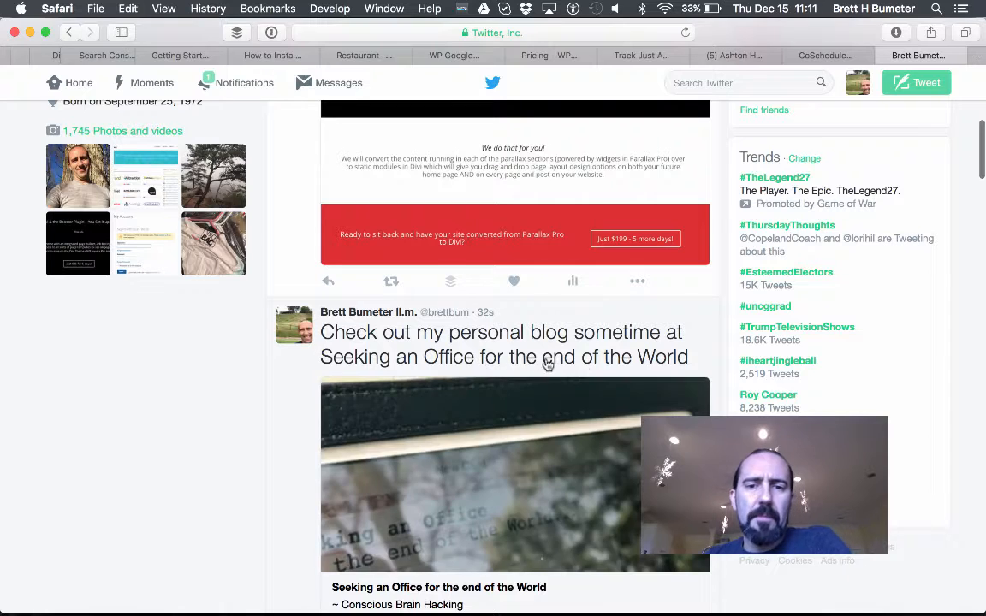
scroll(513, 360, "down", 4)
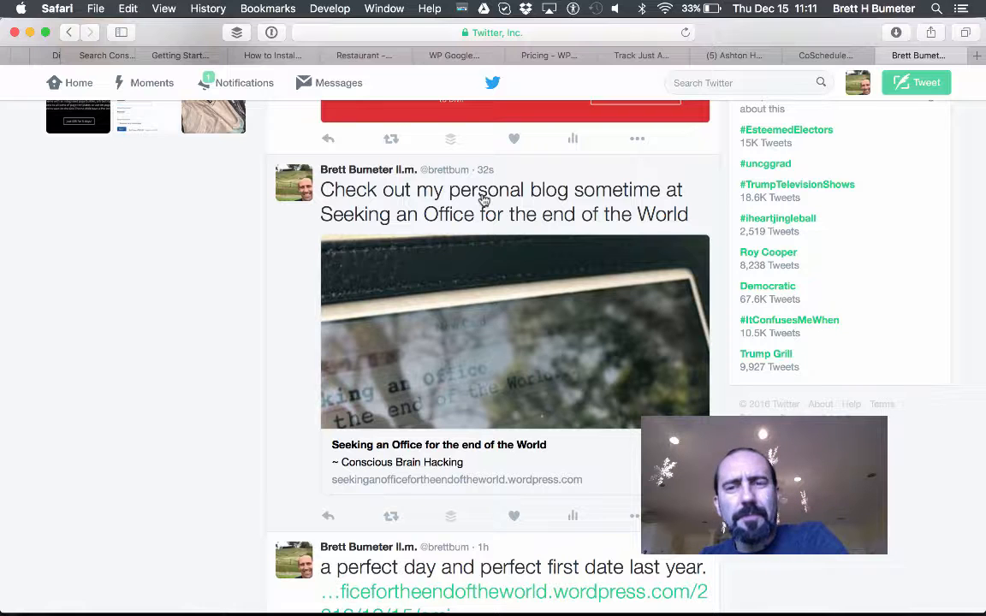
Step: Return to the CoSchedule calendar, open the Softduit Media site in a new browser tab and switch to it
left_click(823, 55)
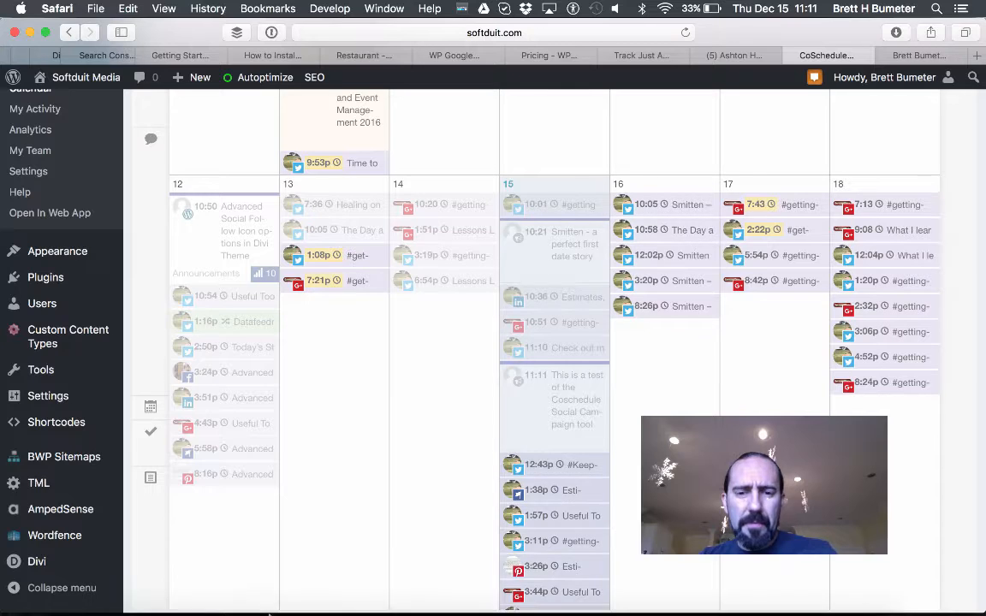
mouse_move(257, 603)
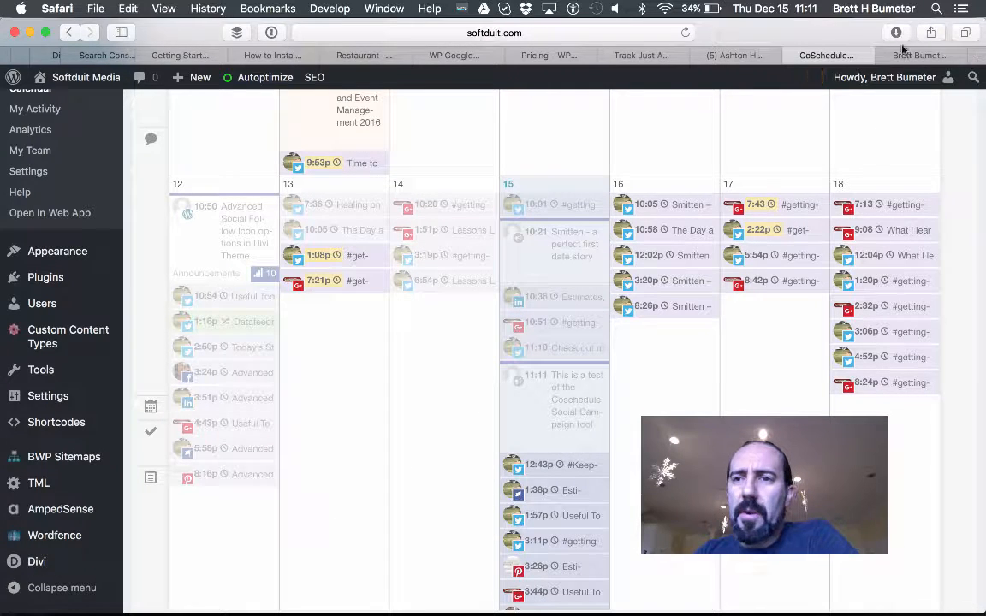
mouse_move(86, 78)
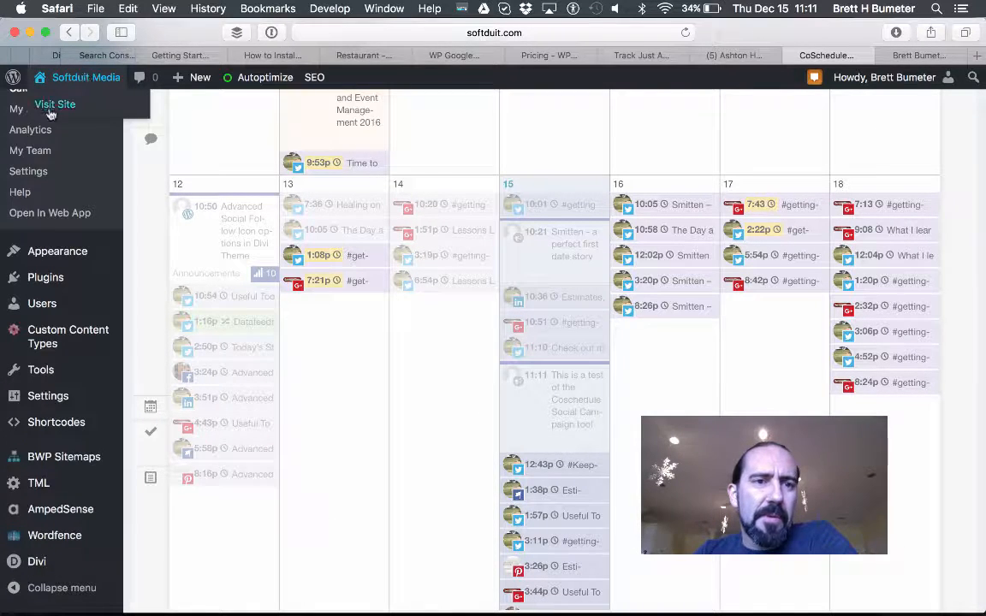
right_click(51, 114)
left_click(74, 114)
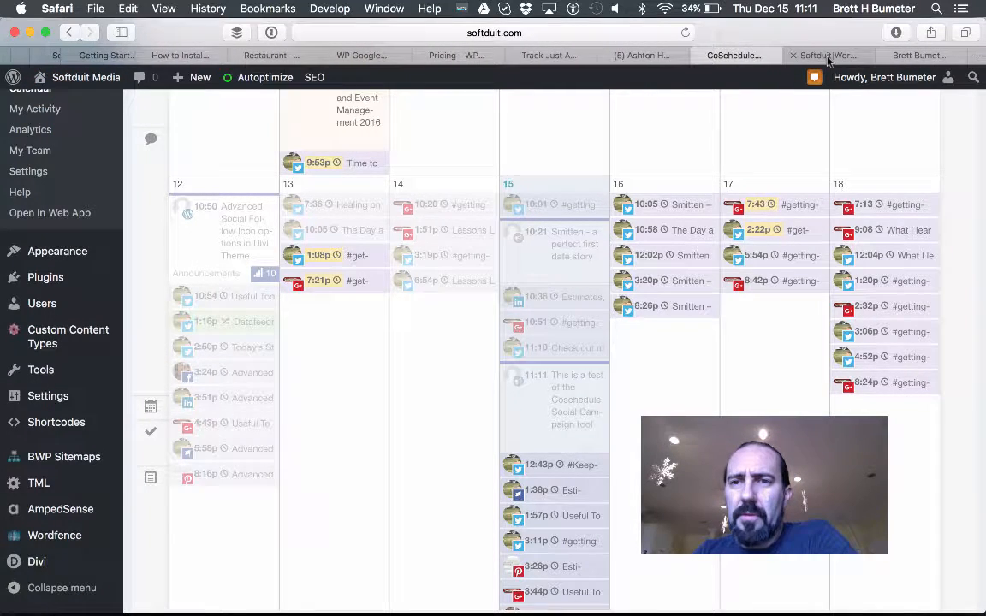
left_click(826, 57)
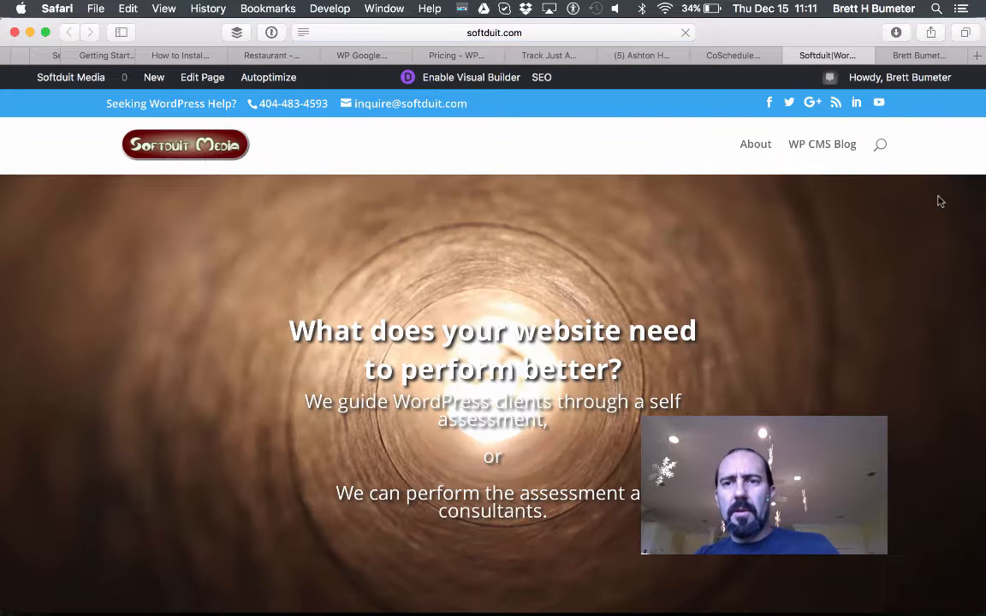
Step: Search the Softduit Media site for "coschedule"
left_click(879, 146)
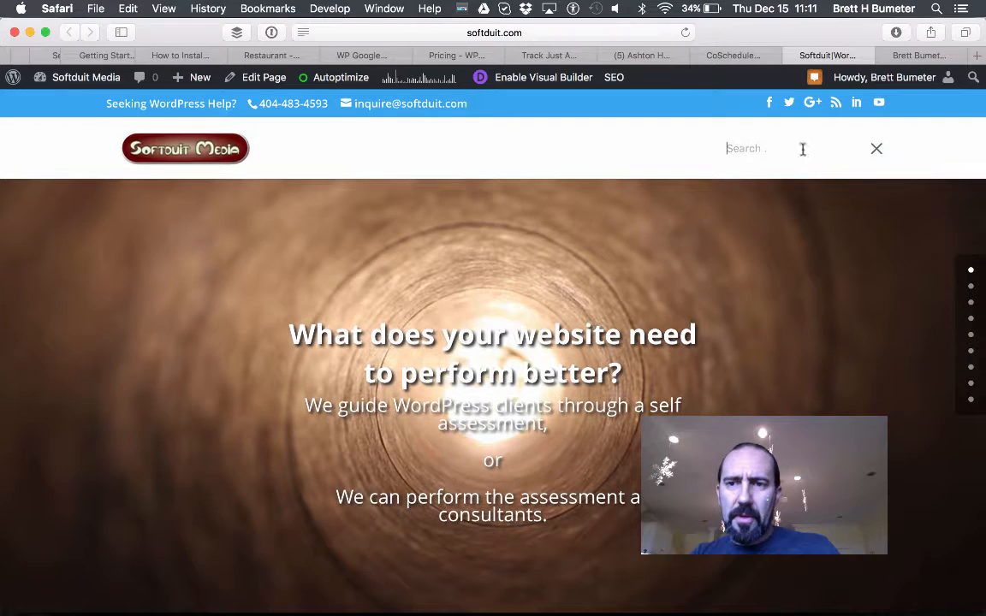
type("cosc")
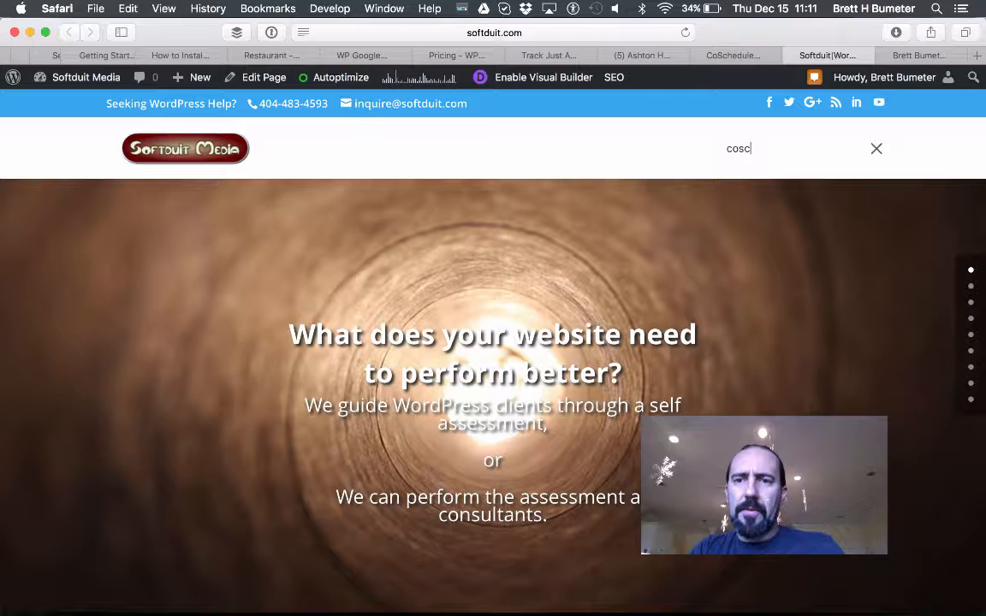
type("hedule")
key("Return")
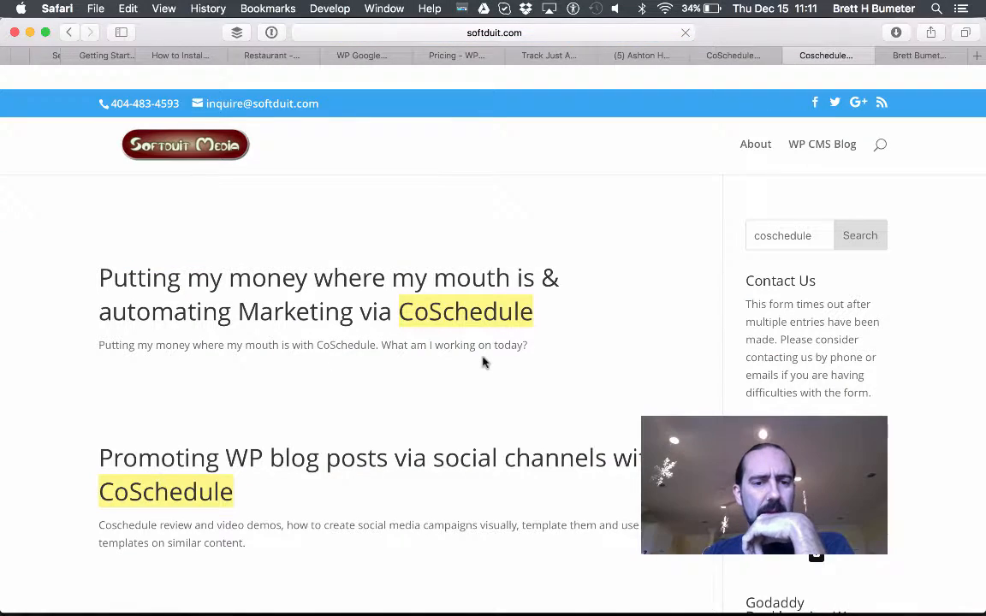
Step: Open the post "Putting my money where my mouth is & automating Marketing via CoSchedule" from the search results and reload its page
scroll(483, 362, "down", 5)
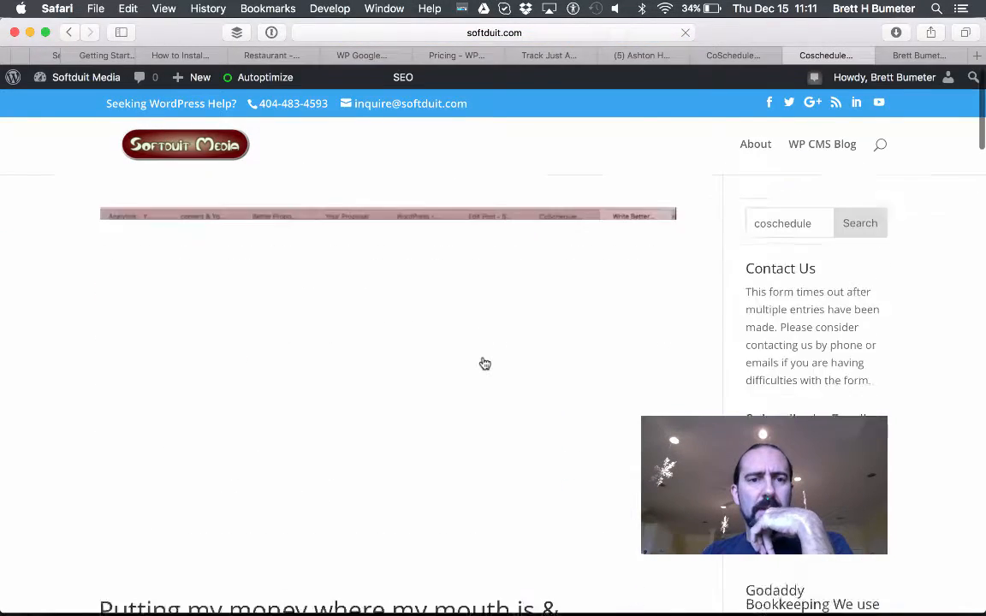
scroll(484, 363, "down", 2)
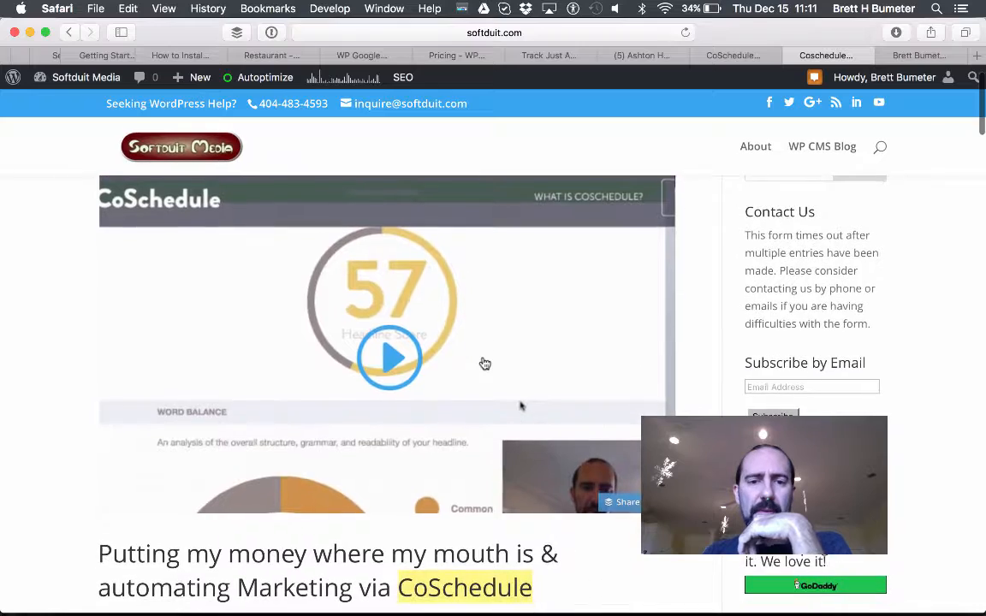
scroll(483, 361, "down", 5)
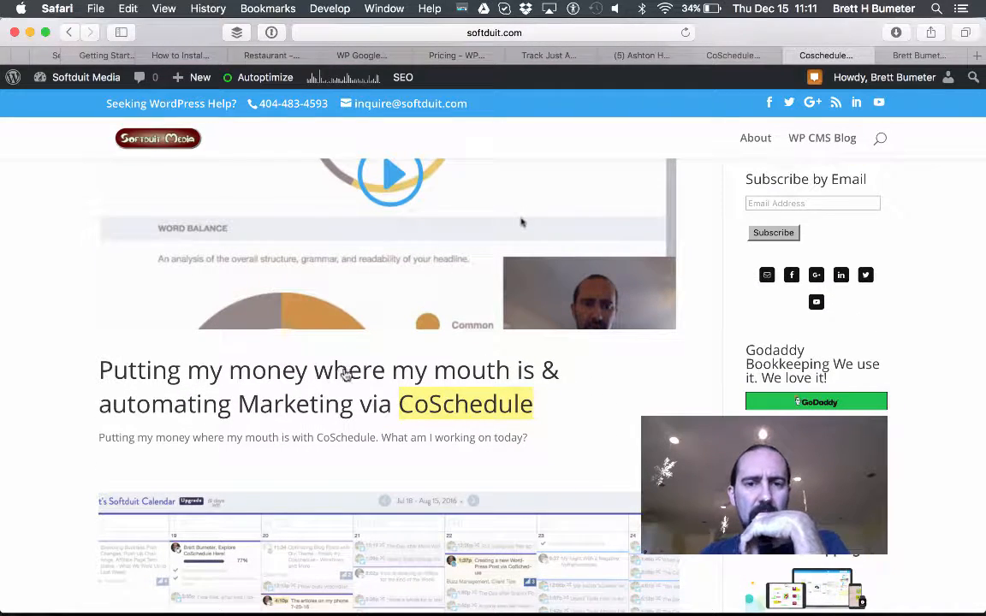
left_click(345, 375)
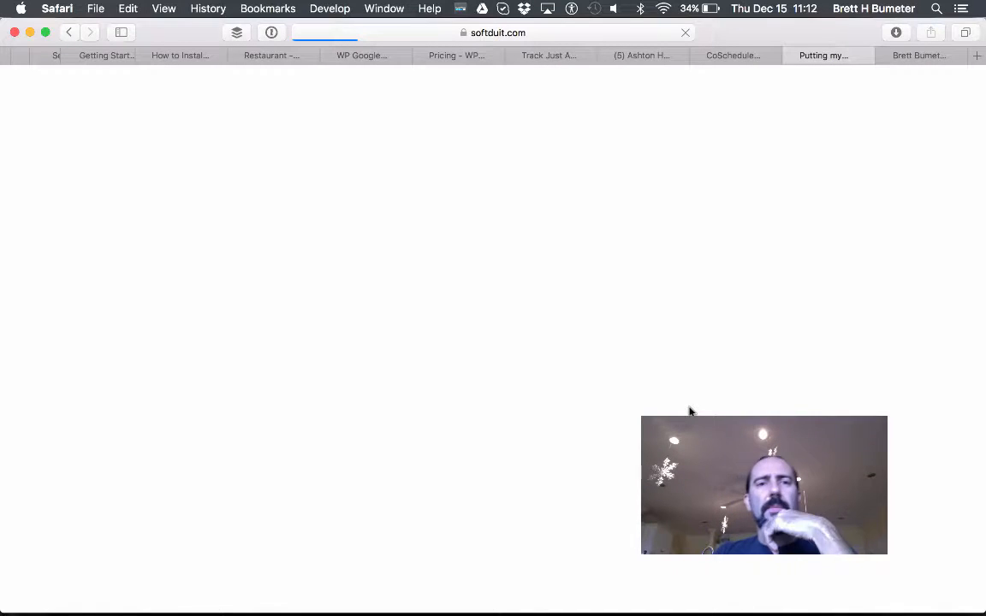
left_click(685, 33)
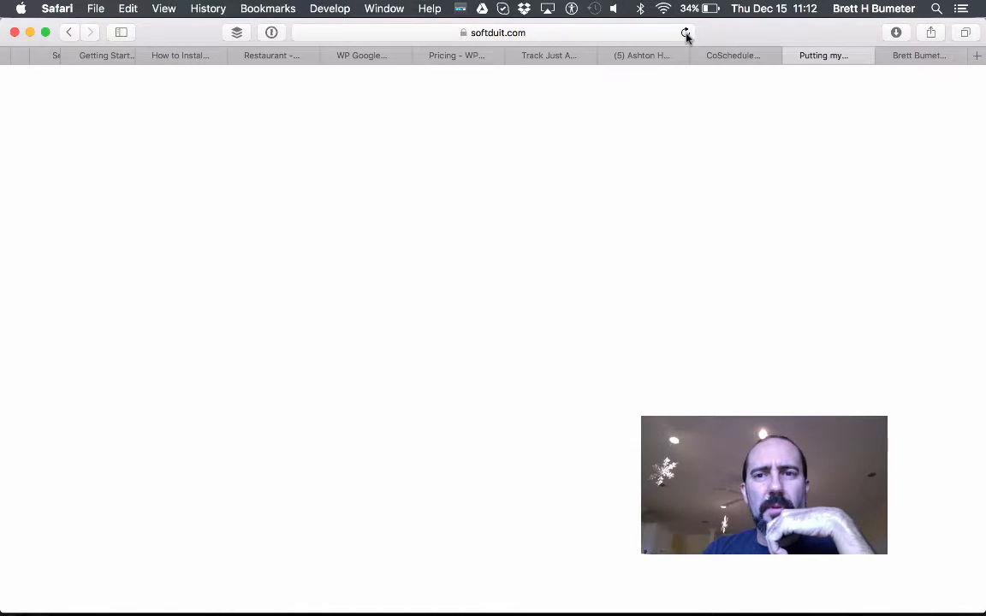
left_click(685, 33)
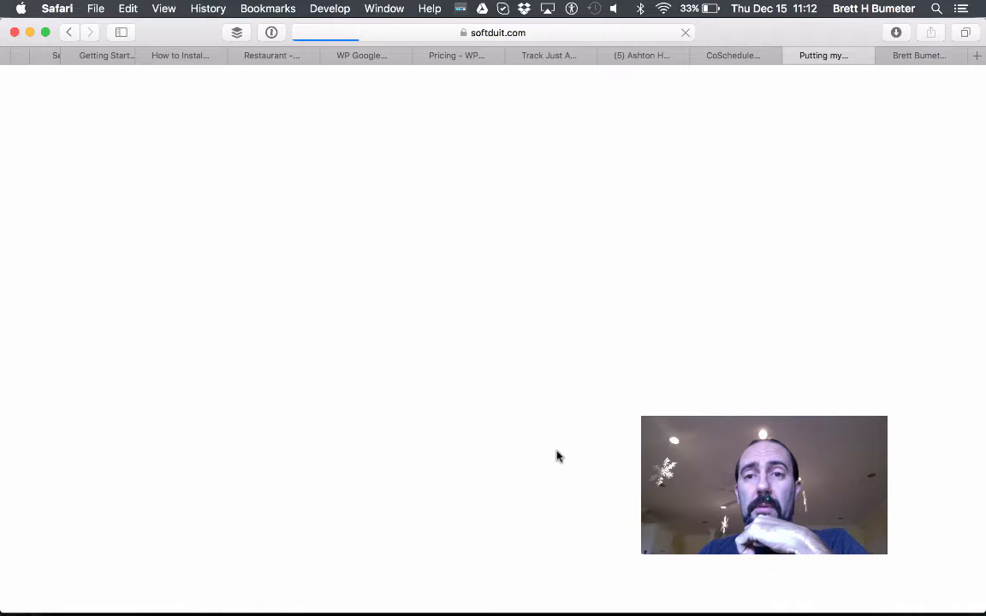
Step: Switch to the Camtasia 2 application
mouse_move(528, 603)
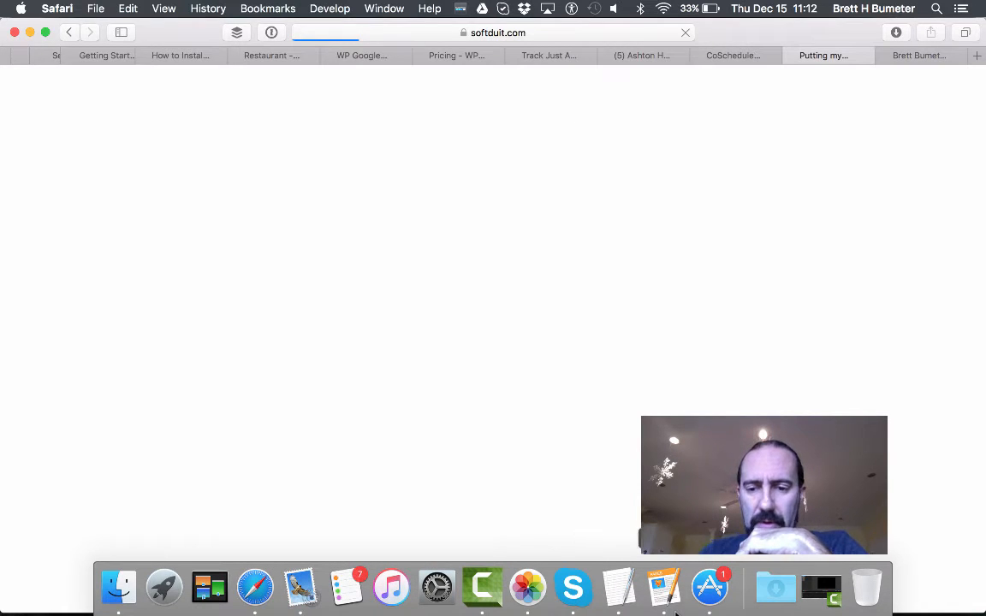
left_click(484, 590)
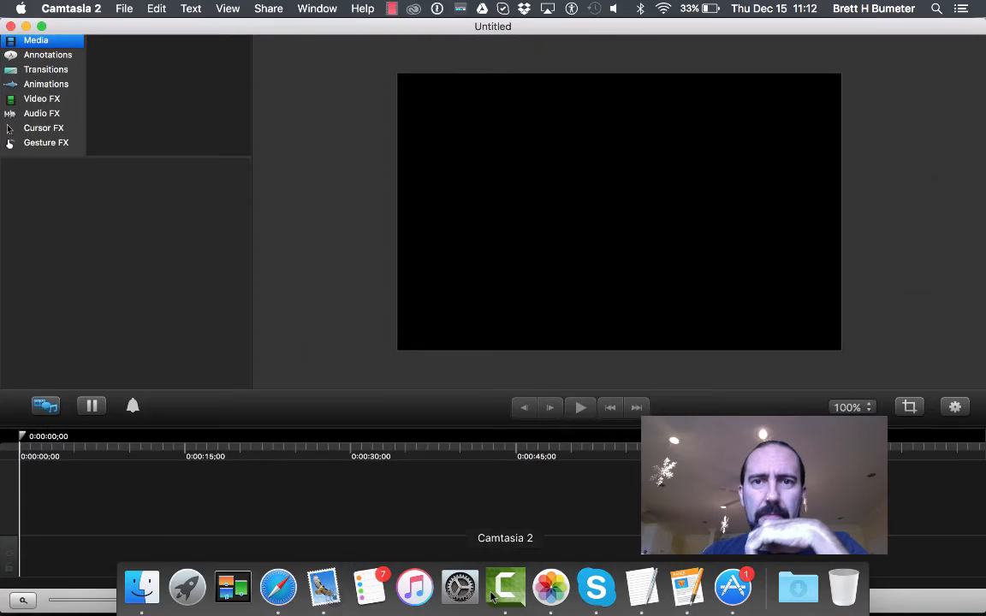